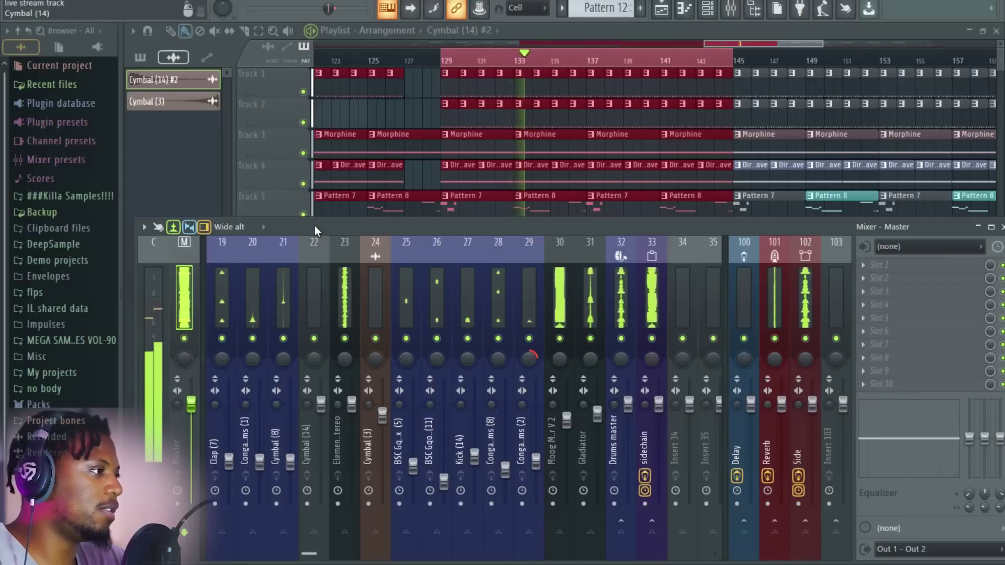
# Step: Stop playback, load Fruity Parametric EQ 2 into the Master's second effect slot, and maximize the plugin window
pyautogui.press('space')
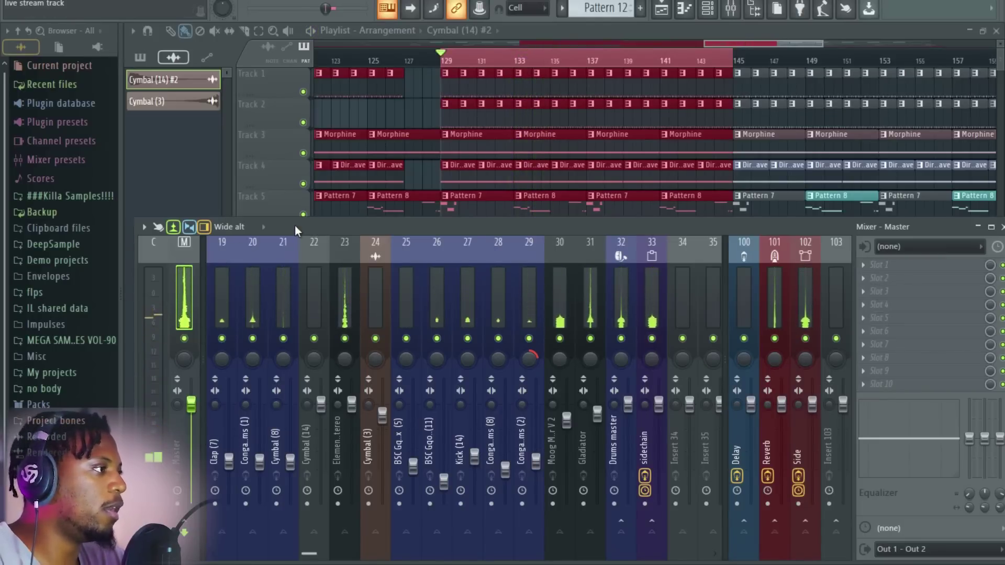
pyautogui.moveTo(294, 225); pyautogui.dragTo(289, 226)
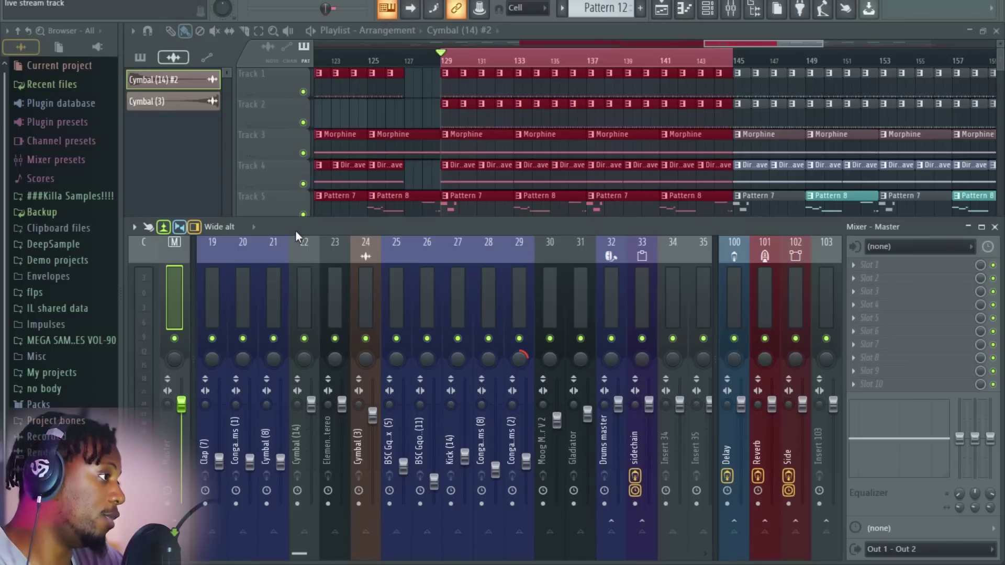
pyautogui.click(895, 285)
pyautogui.click(684, 247)
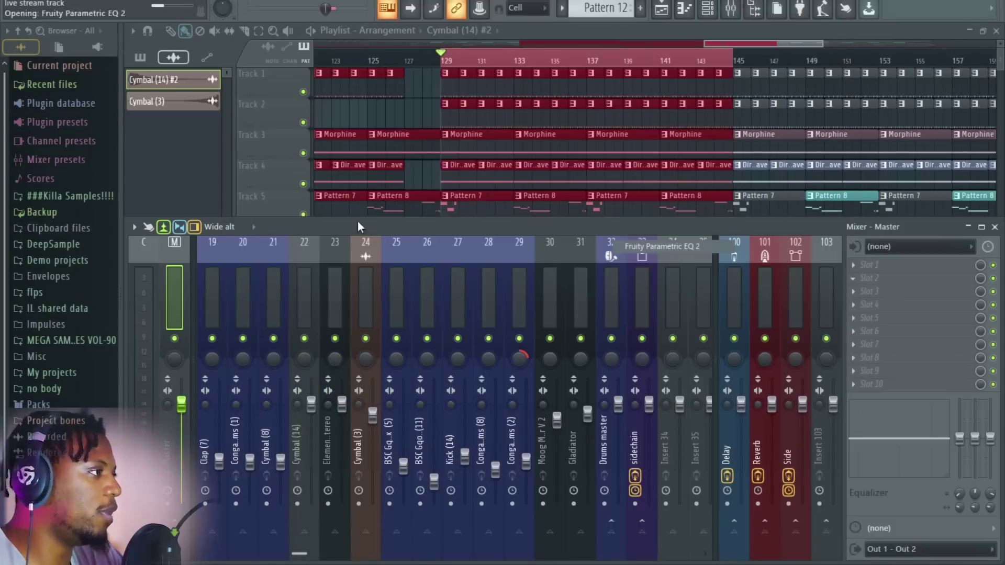
pyautogui.moveTo(375, 149); pyautogui.dragTo(373, 79)
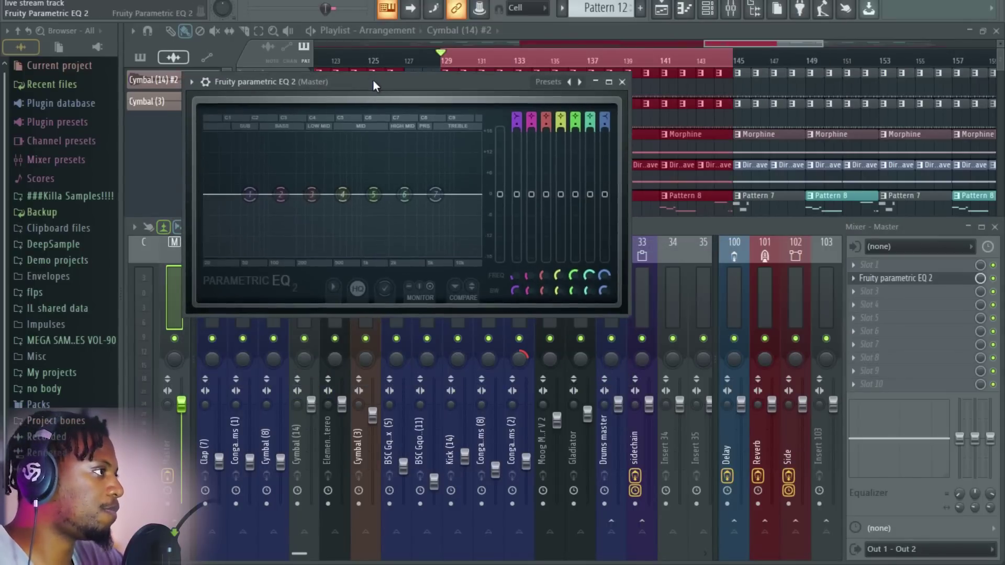
pyautogui.doubleClick(372, 80)
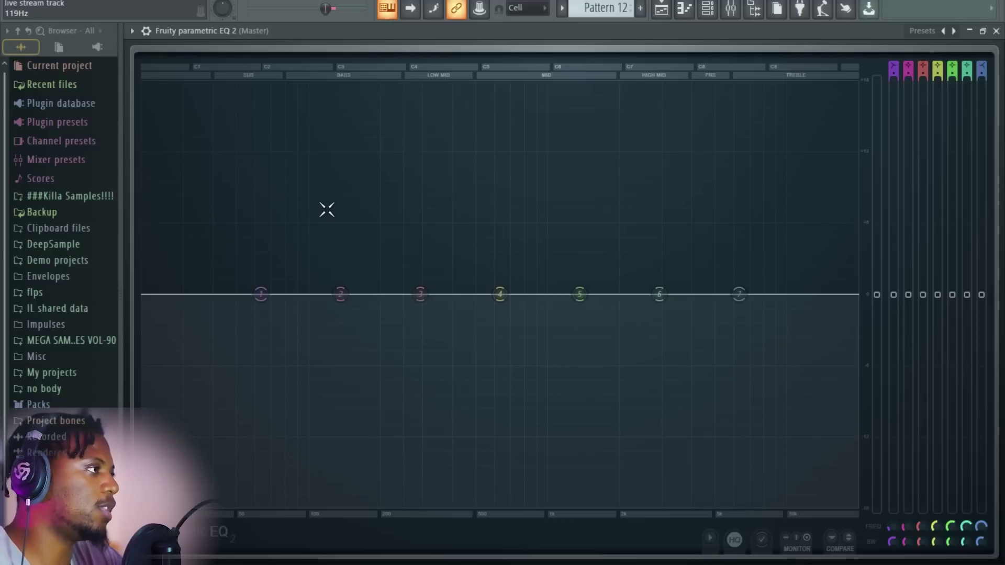
# Step: Play the song, move band 1 lower in the sub range, and boost band 2 by about 3 dB near 67 Hz
pyautogui.press('space')
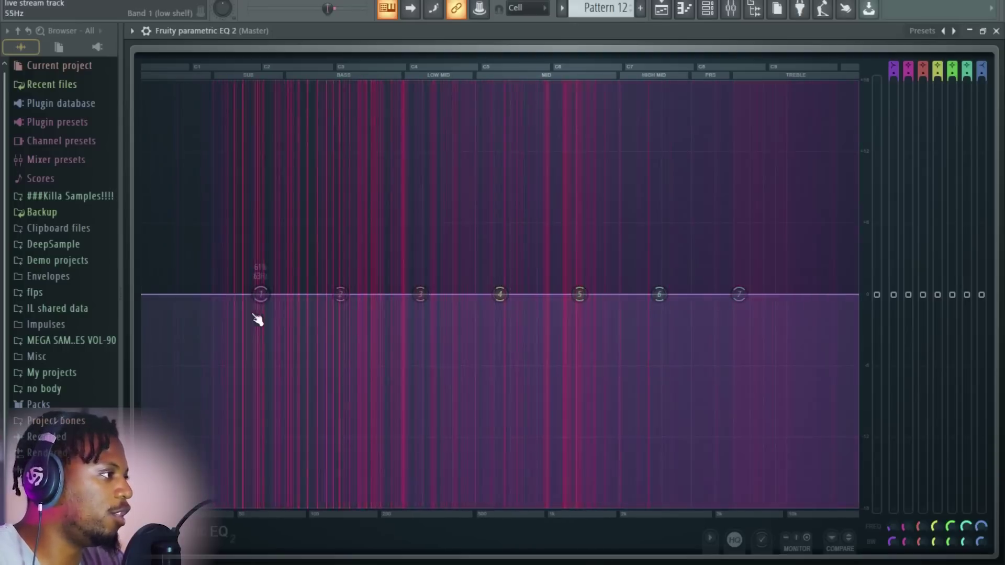
pyautogui.moveTo(341, 295); pyautogui.dragTo(269, 253)
pyautogui.moveTo(261, 294); pyautogui.dragTo(224, 292)
pyautogui.moveTo(273, 254)
pyautogui.mouseDown()
pyautogui.moveTo(279, 272)
pyautogui.moveTo(262, 229)
pyautogui.moveTo(265, 253)
pyautogui.moveTo(269, 232)
pyautogui.moveTo(272, 250)
pyautogui.mouseUp()
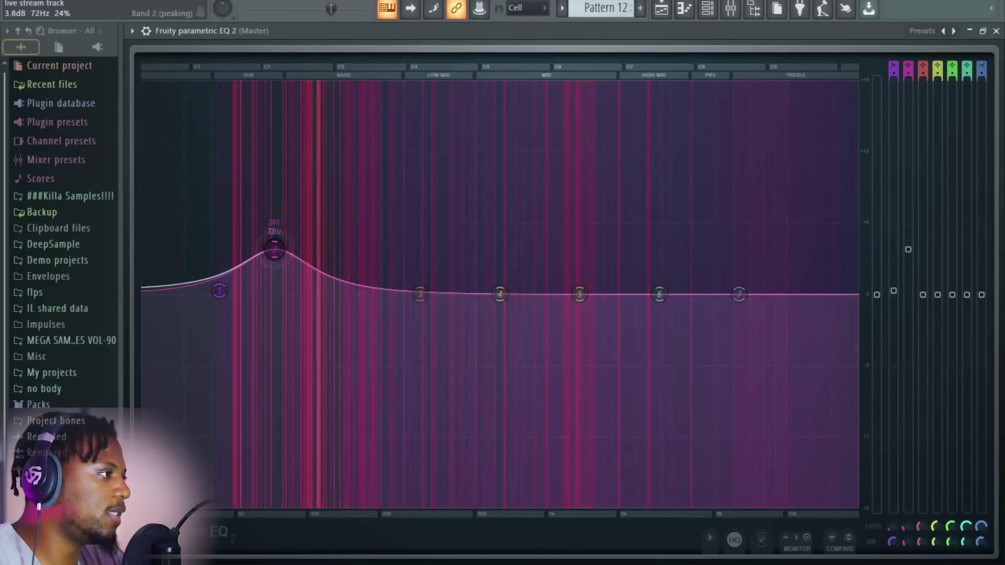
pyautogui.moveTo(275, 251); pyautogui.dragTo(267, 250)
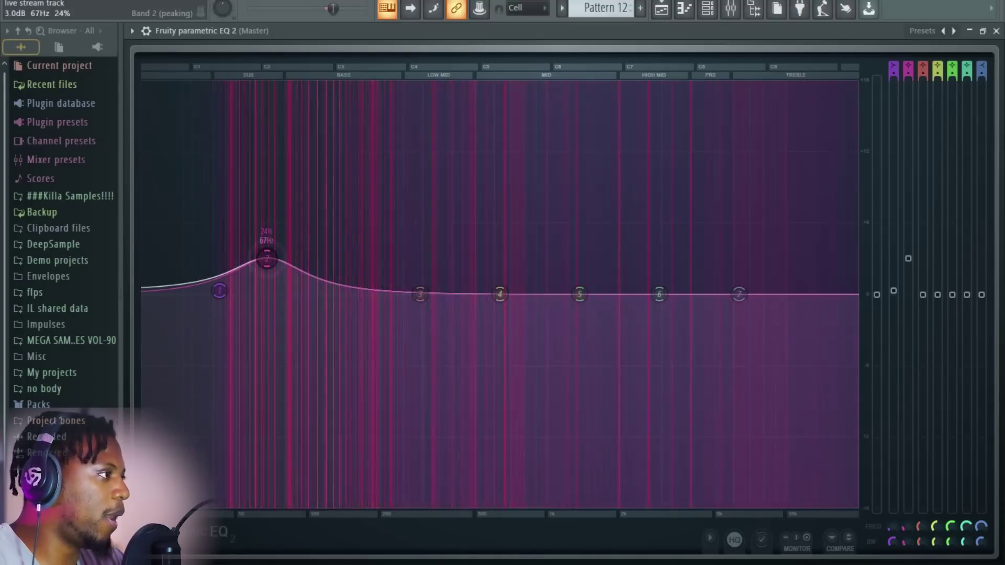
# Step: Narrow band 2 to 9% bandwidth and reposition its boost to about 3.5 dB at 61 Hz
pyautogui.scroll(-5, 267, 260)
pyautogui.moveTo(271, 264); pyautogui.dragTo(270, 268)
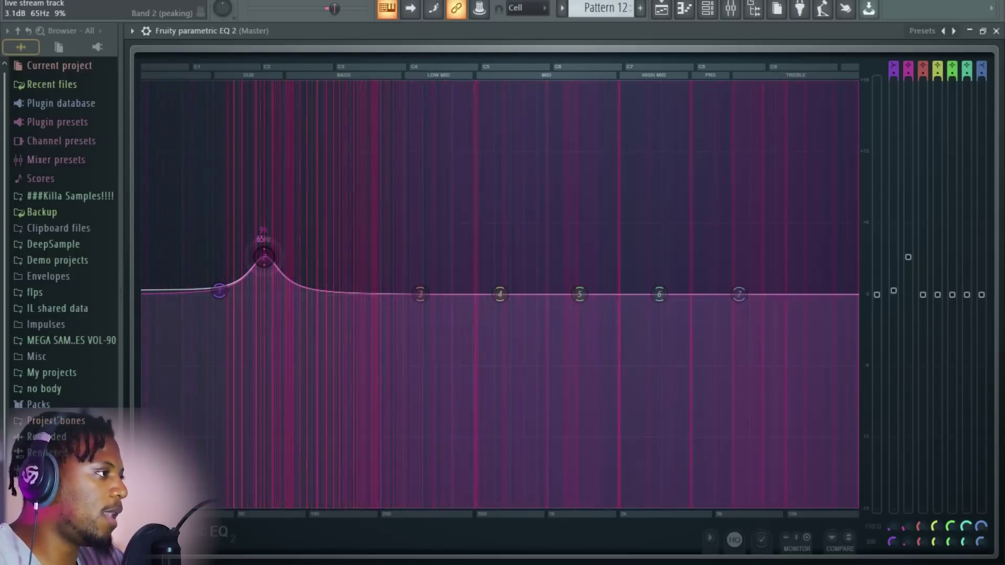
pyautogui.moveTo(267, 260); pyautogui.dragTo(257, 255)
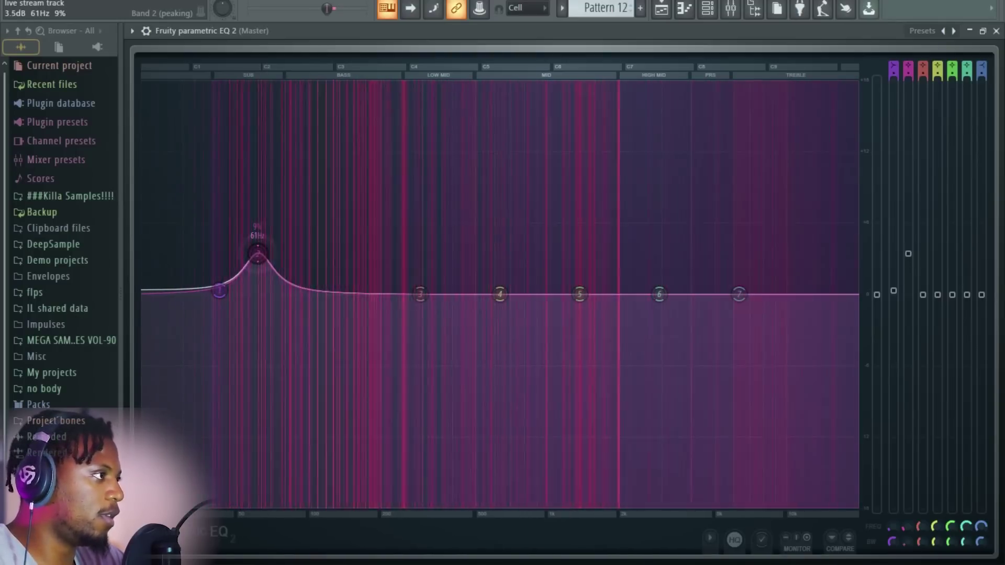
# Step: Sweep band 2 through the low end with up to about 16 dB of boost, and settle it at a moderate sub-bass boost
pyautogui.moveTo(260, 90); pyautogui.dragTo(259, 104)
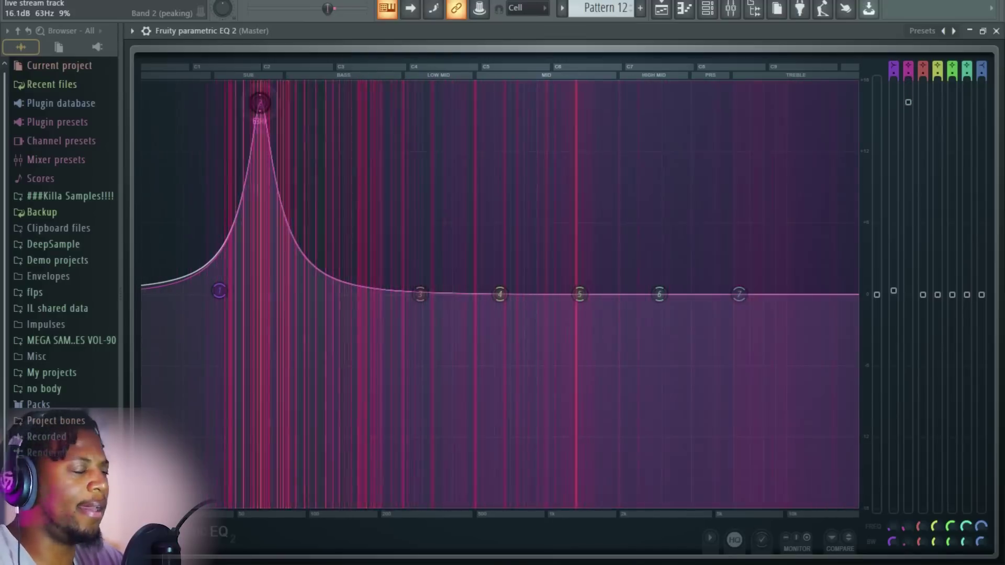
pyautogui.moveTo(254, 178)
pyautogui.mouseDown()
pyautogui.moveTo(251, 236)
pyautogui.moveTo(251, 185)
pyautogui.mouseUp()
pyautogui.moveTo(254, 103); pyautogui.dragTo(243, 243)
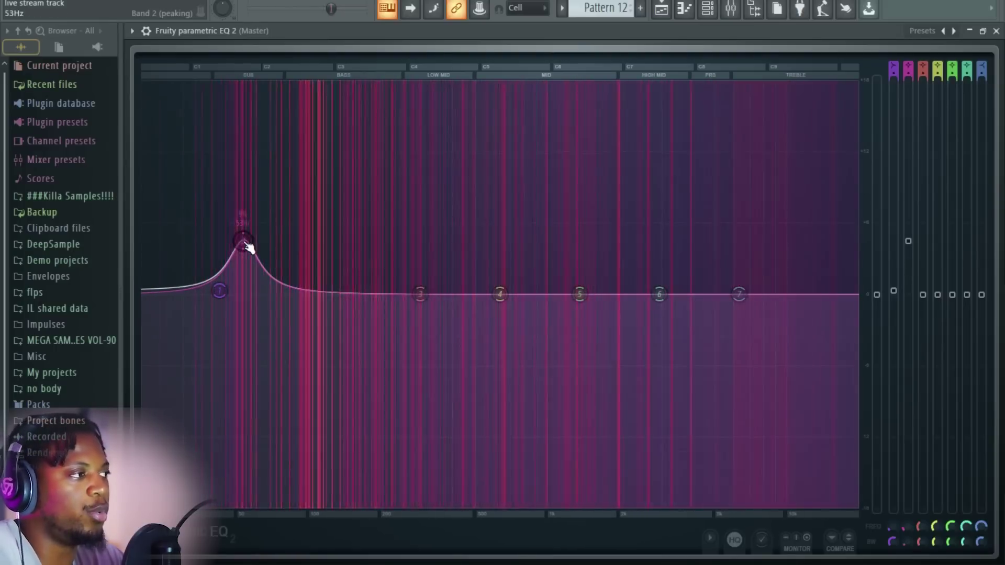
pyautogui.moveTo(247, 243); pyautogui.dragTo(269, 244)
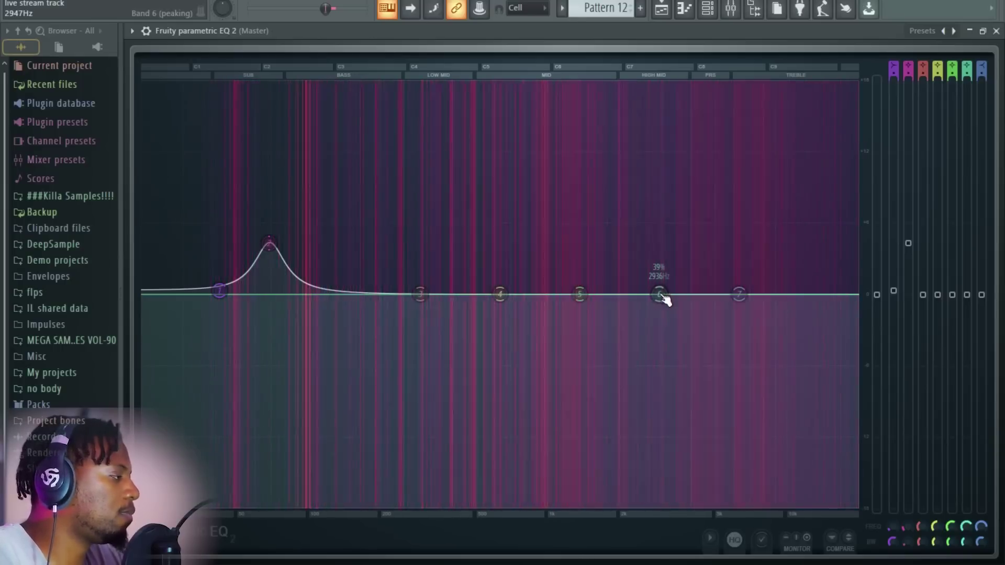
# Step: Boost band 6 about 1.4 dB near 2398 Hz with 14% bandwidth, and cut band 3 slightly with a narrower bandwidth
pyautogui.moveTo(663, 299); pyautogui.dragTo(643, 279)
pyautogui.scroll(-8, 620, 271)
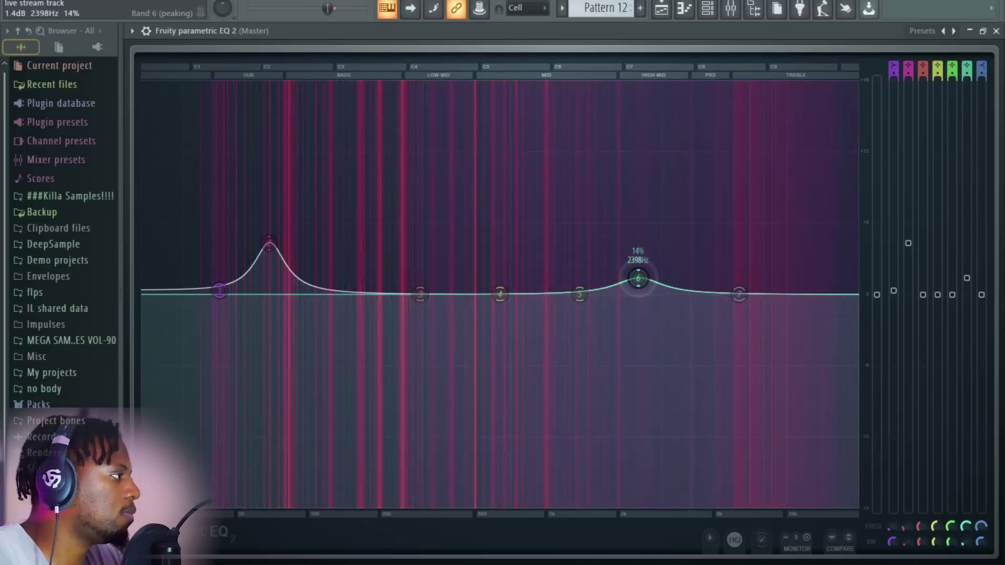
pyautogui.moveTo(420, 294); pyautogui.dragTo(417, 321)
pyautogui.scroll(-6, 414, 328)
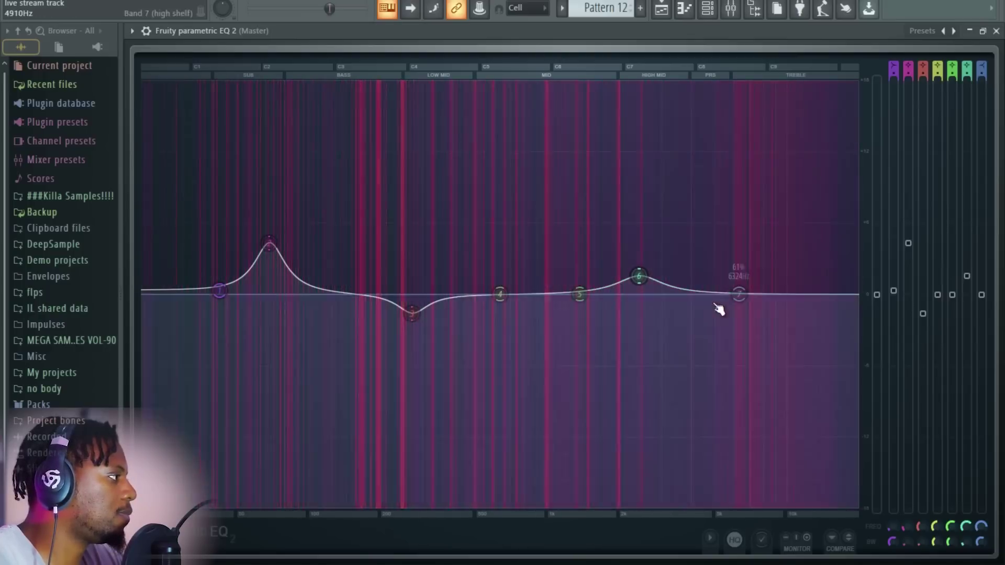
# Step: Shift band 5 slightly lower, change band 7 from high shelf to peaking, and boost it in the upper treble above 10 kHz
pyautogui.moveTo(739, 296)
pyautogui.mouseDown()
pyautogui.moveTo(758, 286)
pyautogui.moveTo(747, 226)
pyautogui.moveTo(737, 226)
pyautogui.moveTo(745, 239)
pyautogui.moveTo(733, 227)
pyautogui.moveTo(767, 229)
pyautogui.moveTo(727, 235)
pyautogui.moveTo(736, 224)
pyautogui.moveTo(727, 238)
pyautogui.moveTo(727, 211)
pyautogui.moveTo(764, 366)
pyautogui.moveTo(756, 450)
pyautogui.moveTo(764, 431)
pyautogui.moveTo(769, 502)
pyautogui.moveTo(758, 293)
pyautogui.moveTo(720, 285)
pyautogui.moveTo(729, 278)
pyautogui.moveTo(746, 300)
pyautogui.moveTo(757, 291)
pyautogui.mouseUp()
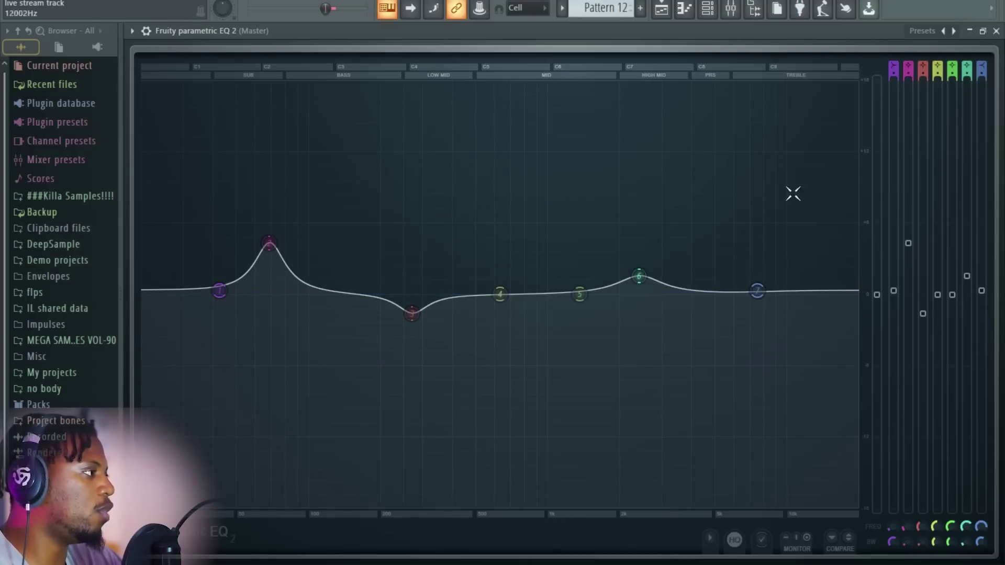
pyautogui.moveTo(579, 294)
pyautogui.mouseDown()
pyautogui.moveTo(794, 225)
pyautogui.moveTo(592, 298)
pyautogui.moveTo(565, 296)
pyautogui.mouseUp()
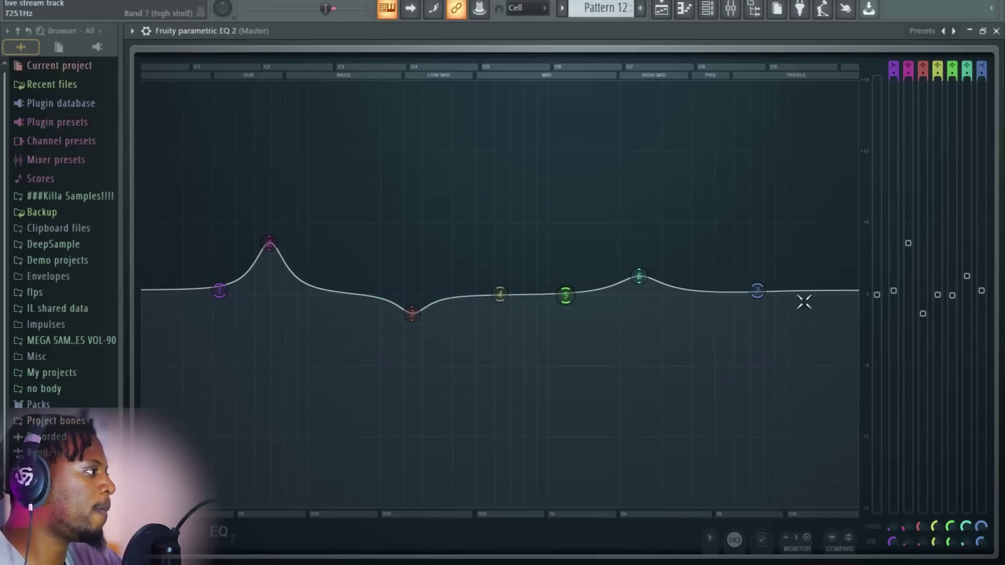
pyautogui.rightClick(760, 294)
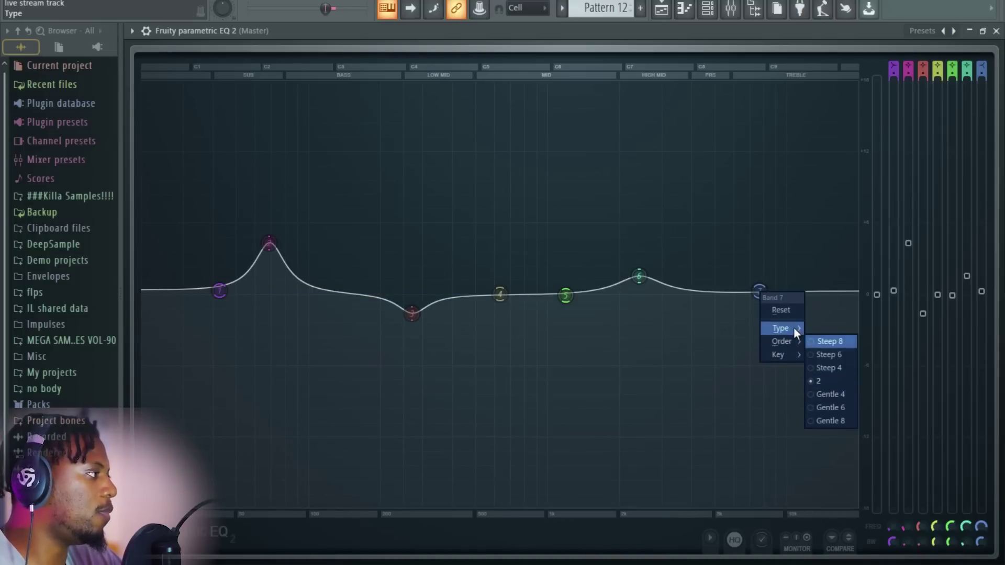
pyautogui.moveTo(793, 328)
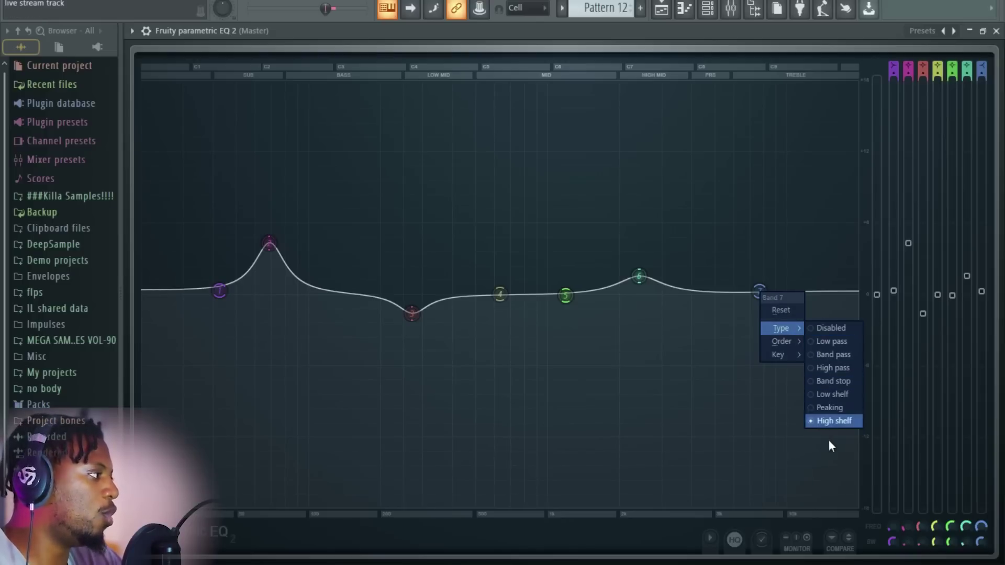
pyautogui.click(822, 407)
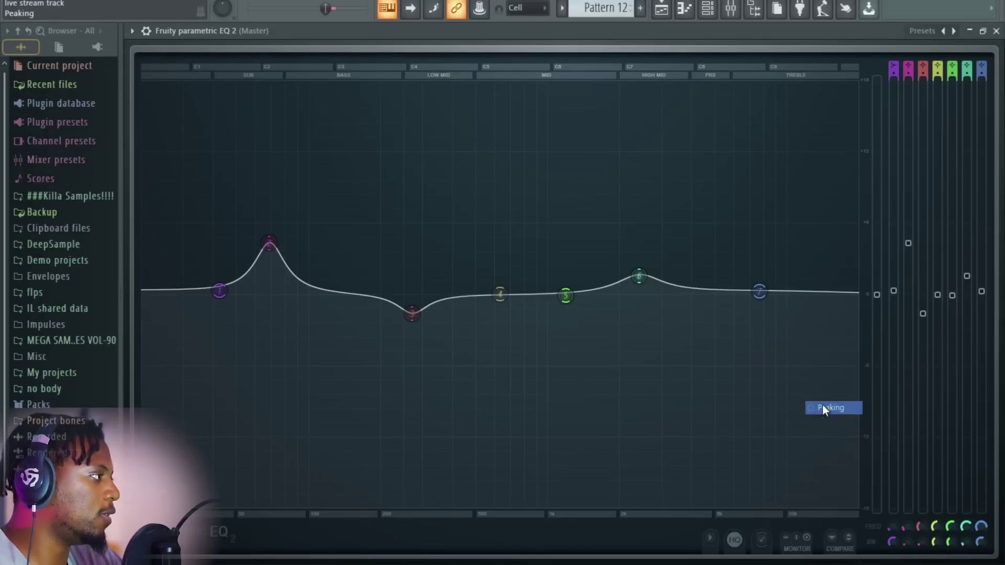
pyautogui.moveTo(759, 291); pyautogui.dragTo(820, 268)
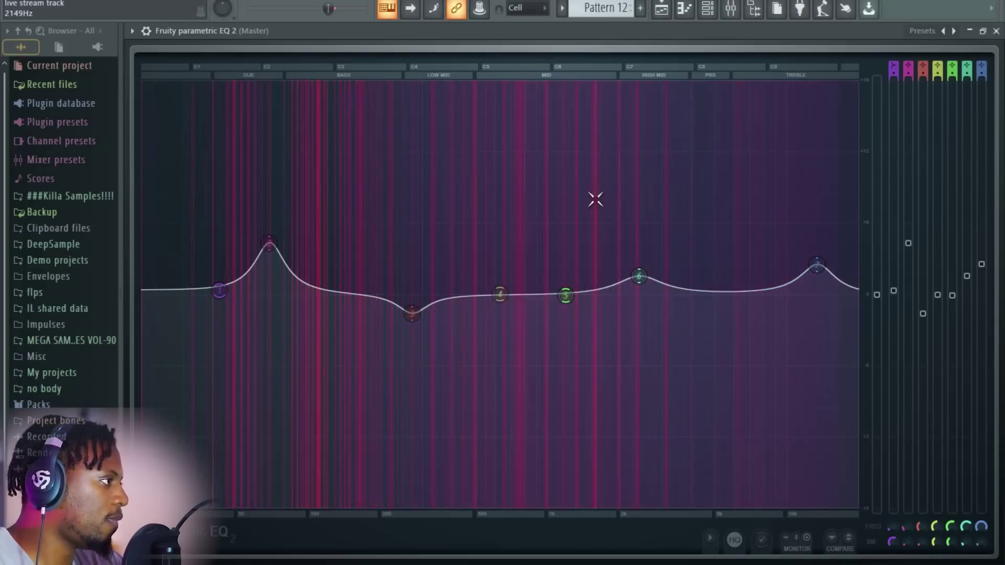
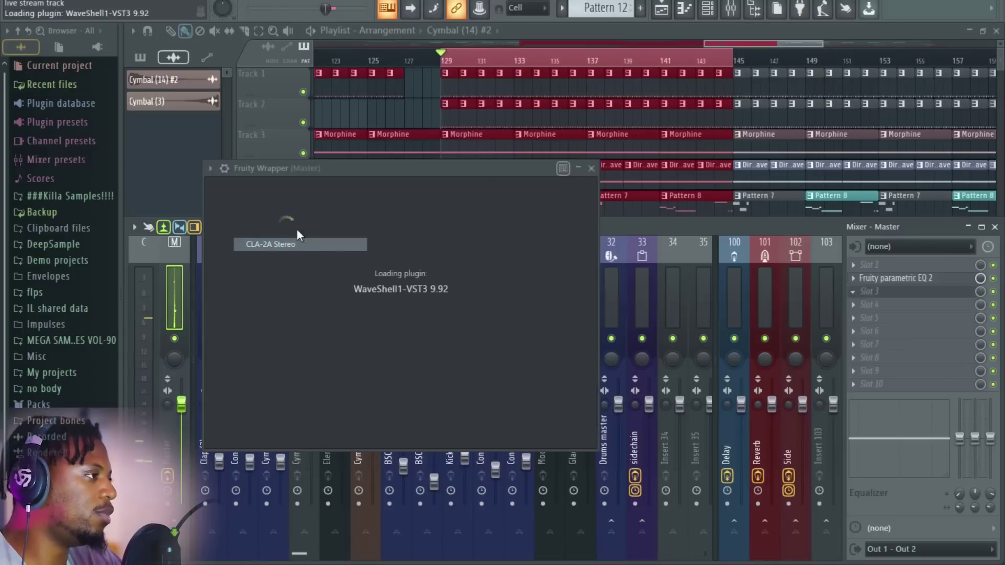
# Step: Lower the CLA-2A Stereo gain to about 24.76 and turn down its peak reduction, keeping the compressor window in clear view
pyautogui.moveTo(384, 161); pyautogui.dragTo(366, 146)
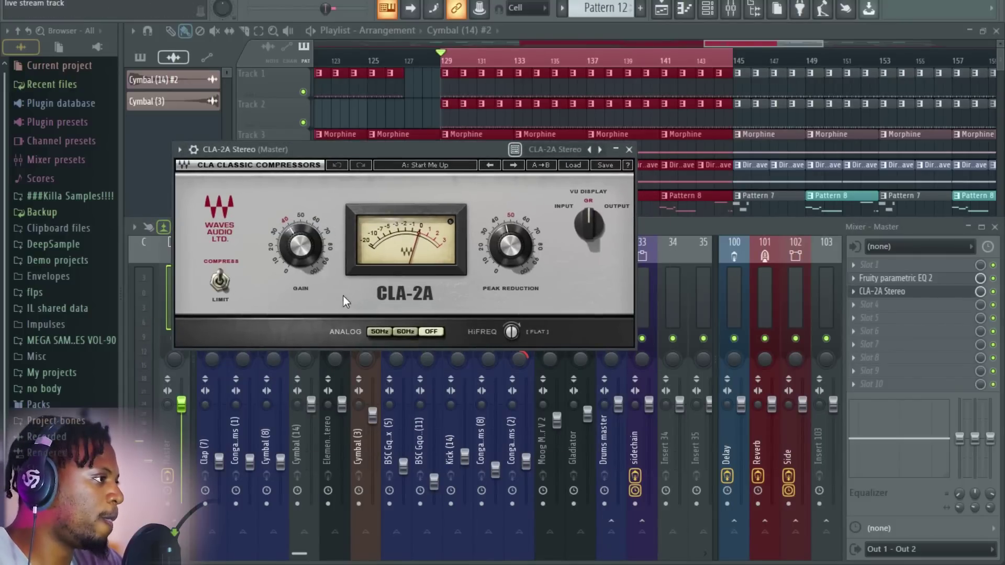
pyautogui.moveTo(311, 255); pyautogui.dragTo(312, 261)
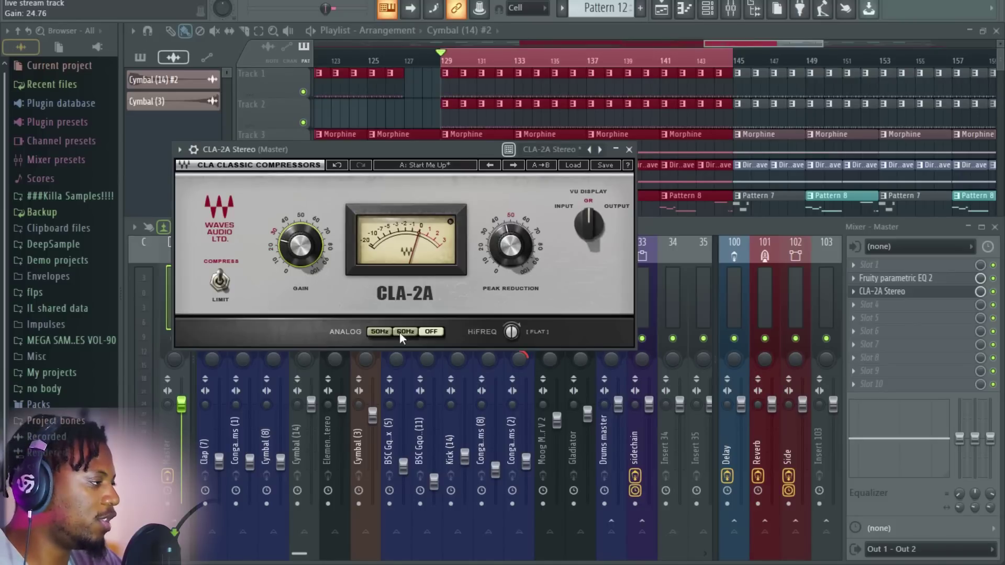
pyautogui.moveTo(431, 147); pyautogui.dragTo(412, 203)
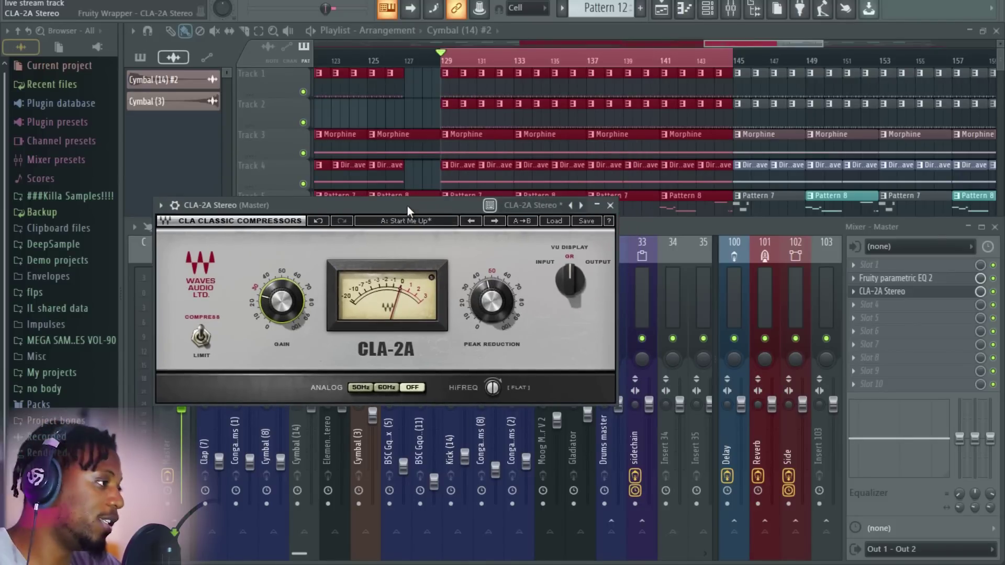
pyautogui.moveTo(407, 206); pyautogui.dragTo(395, 250)
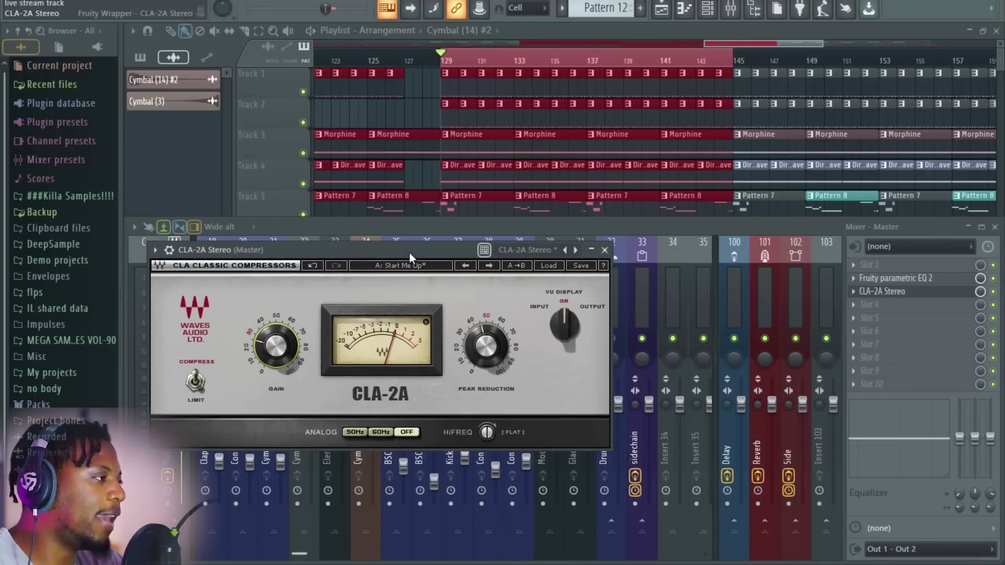
pyautogui.click(496, 359)
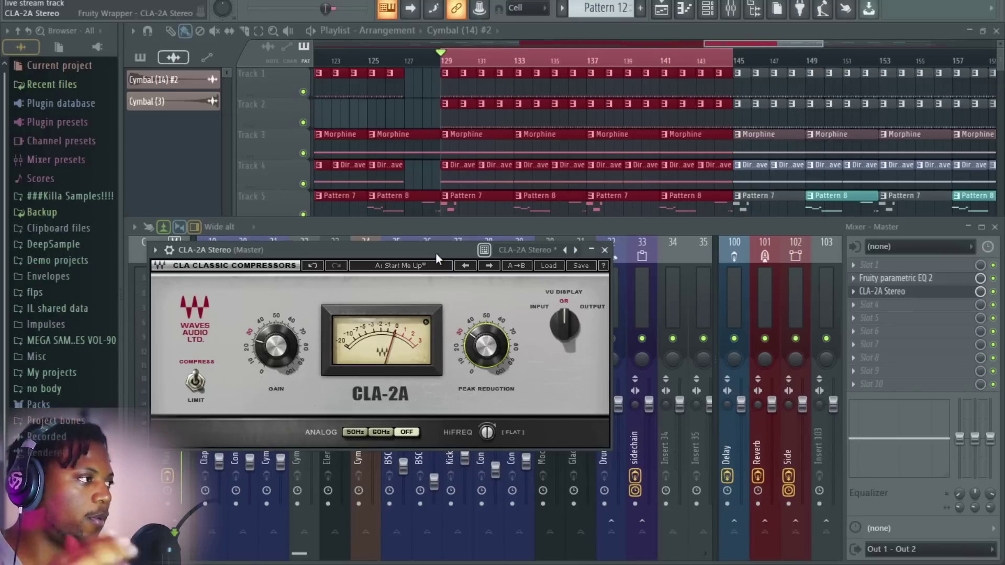
pyautogui.moveTo(430, 250); pyautogui.dragTo(433, 241)
pyautogui.moveTo(345, 243); pyautogui.dragTo(418, 210)
# Step: Play the song and set the CLA-2A peak reduction to about 43 while watching the gain reduction meter
pyautogui.press('space')
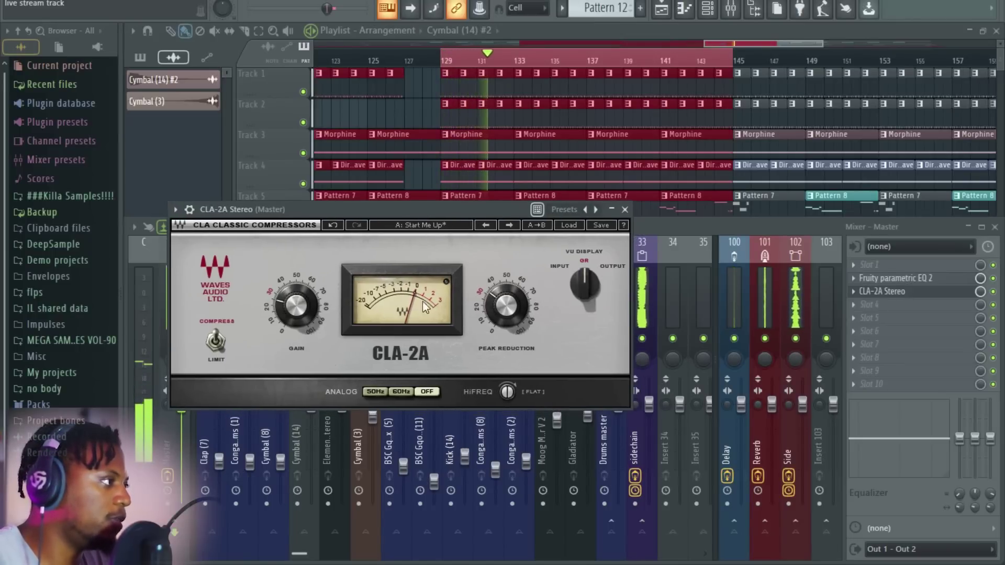
pyautogui.moveTo(504, 308); pyautogui.dragTo(504, 307)
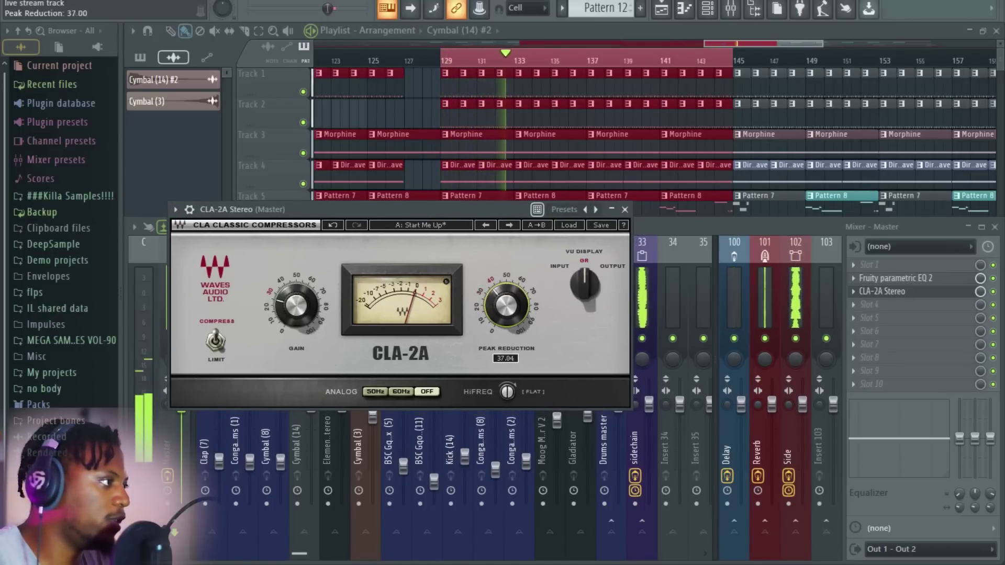
pyautogui.moveTo(505, 306); pyautogui.dragTo(505, 305)
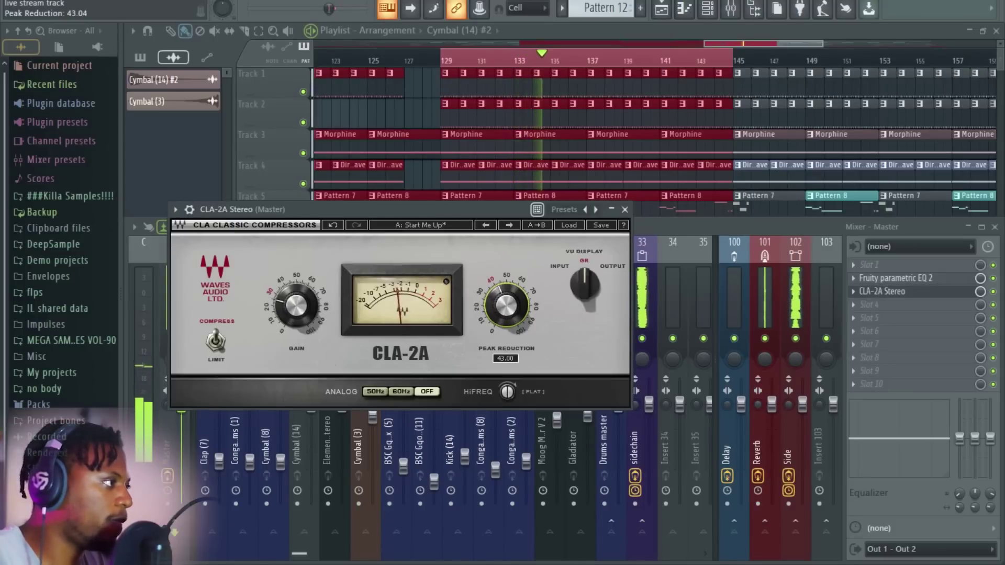
pyautogui.moveTo(378, 213); pyautogui.dragTo(469, 264)
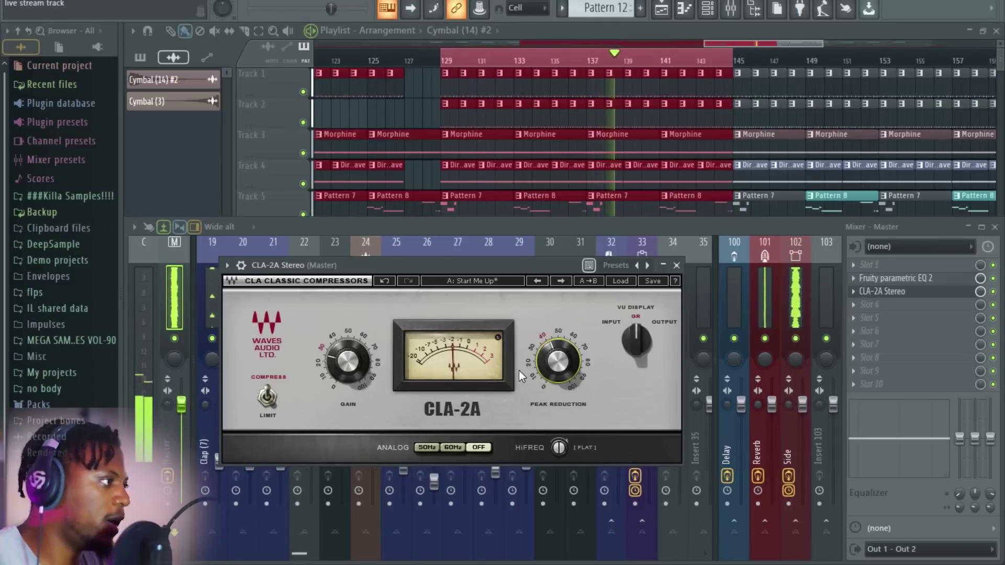
pyautogui.moveTo(520, 371); pyautogui.dragTo(520, 366)
# Step: Raise the CLA-2A gain to about 32 to make up for the compression
pyautogui.click(347, 361)
pyautogui.moveTo(386, 269); pyautogui.dragTo(399, 315)
pyautogui.moveTo(388, 441); pyautogui.dragTo(372, 408)
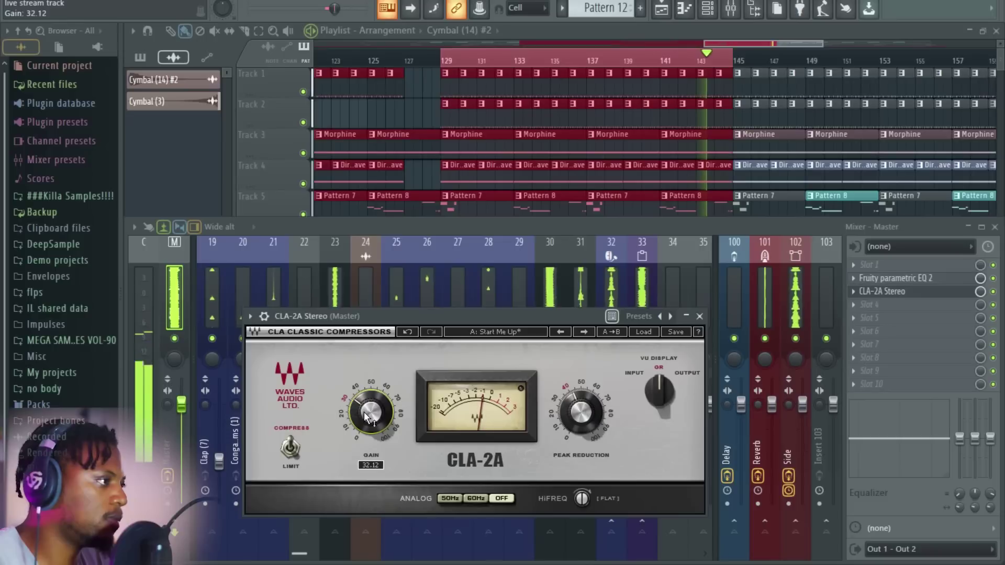
pyautogui.moveTo(388, 313); pyautogui.dragTo(371, 293)
pyautogui.moveTo(353, 391); pyautogui.dragTo(353, 391)
pyautogui.moveTo(563, 295); pyautogui.dragTo(535, 266)
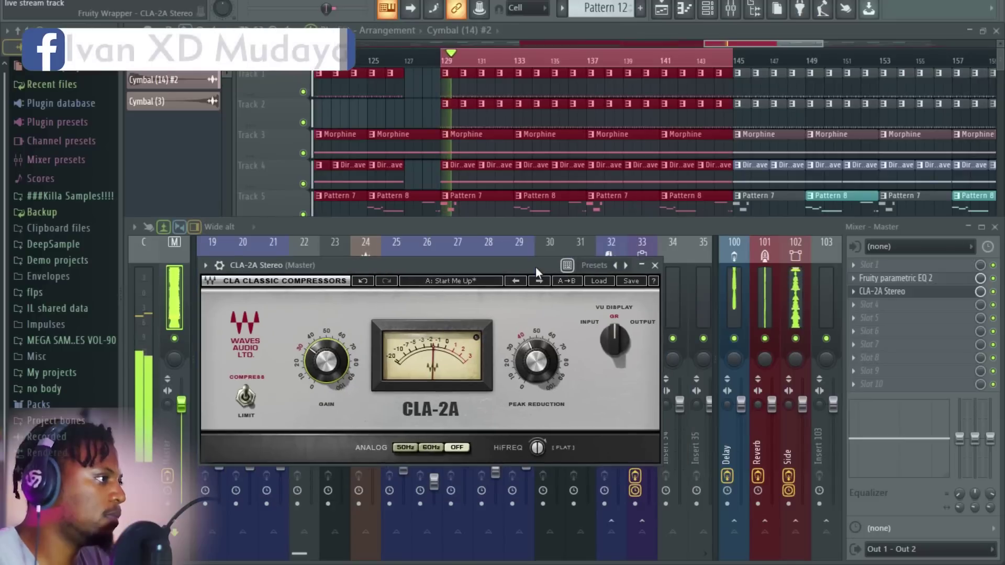
# Step: Close and reopen the CLA-2A Stereo compressor on the Master track
pyautogui.click(654, 265)
pyautogui.click(868, 292)
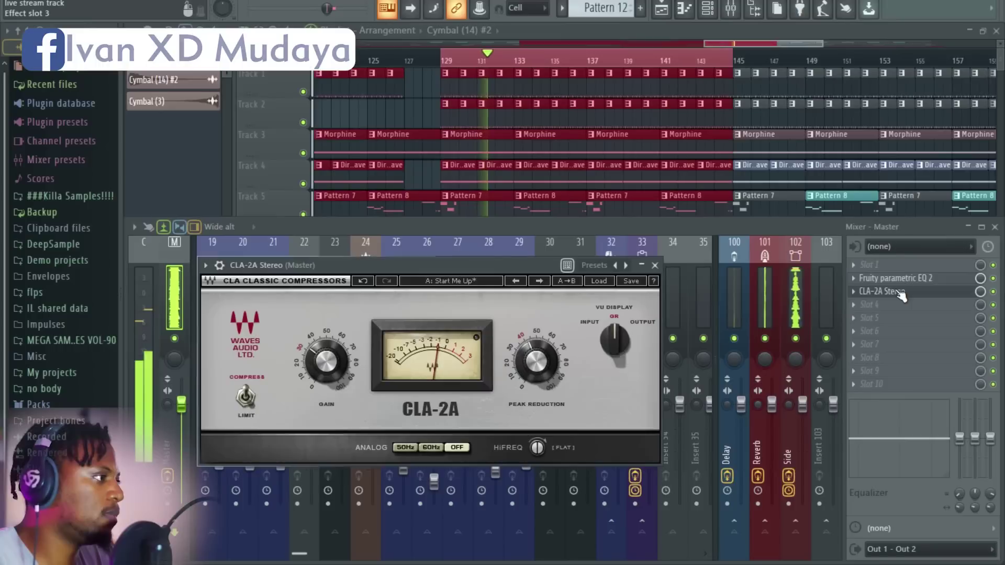
pyautogui.moveTo(336, 365)
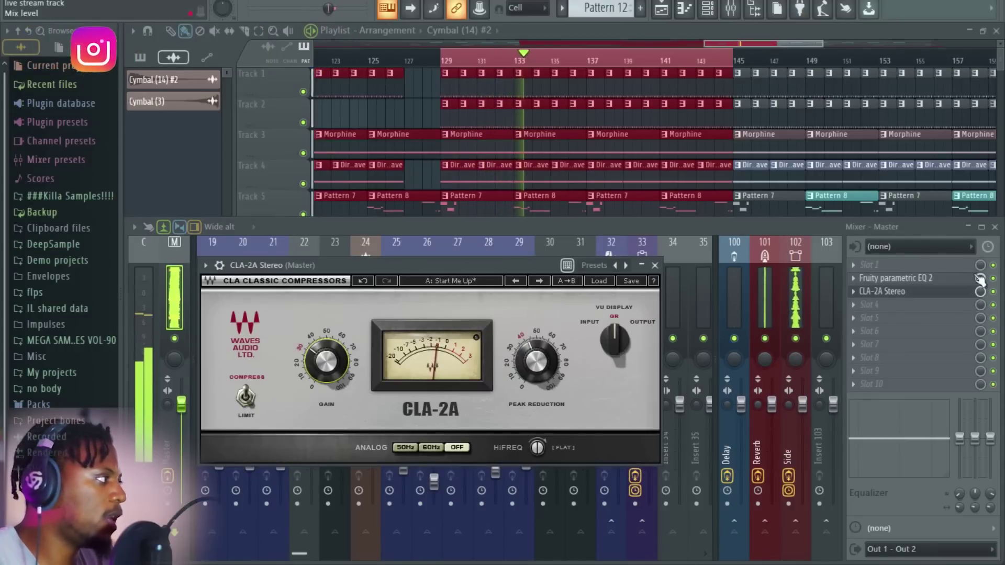
# Step: Recheck the CLA-2A Stereo on the Master track during playback and close its window
pyautogui.press('Escape')
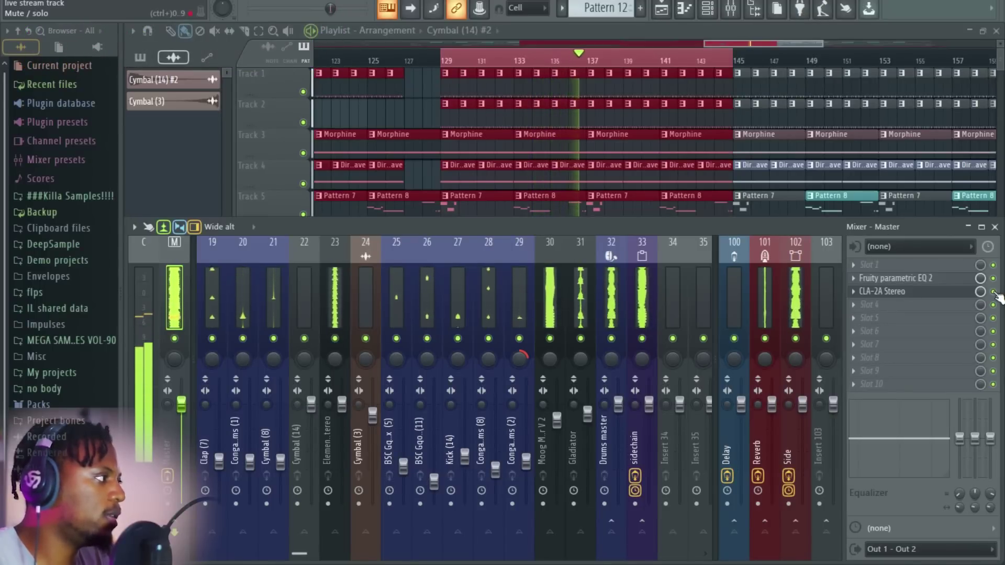
pyautogui.click(934, 293)
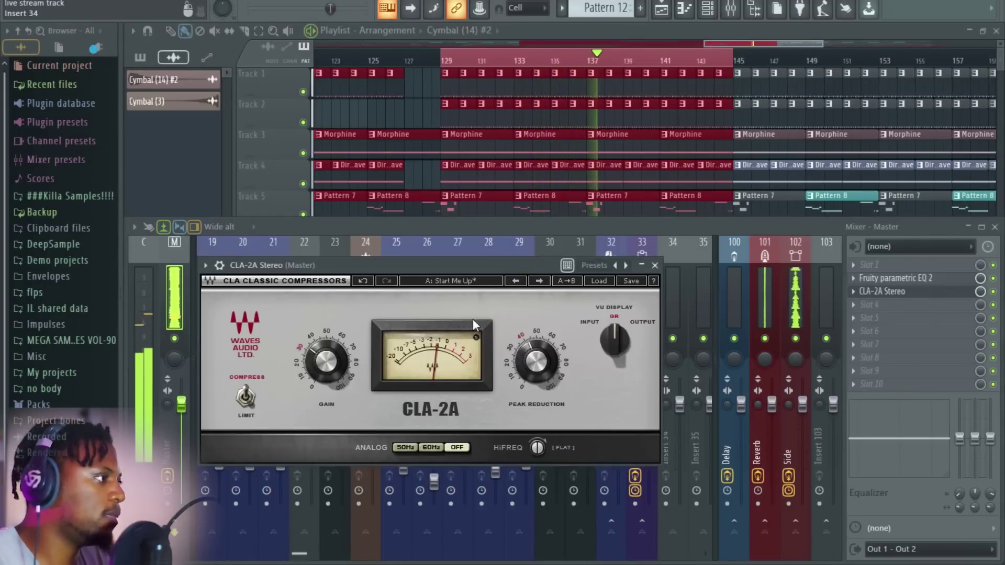
pyautogui.click(654, 264)
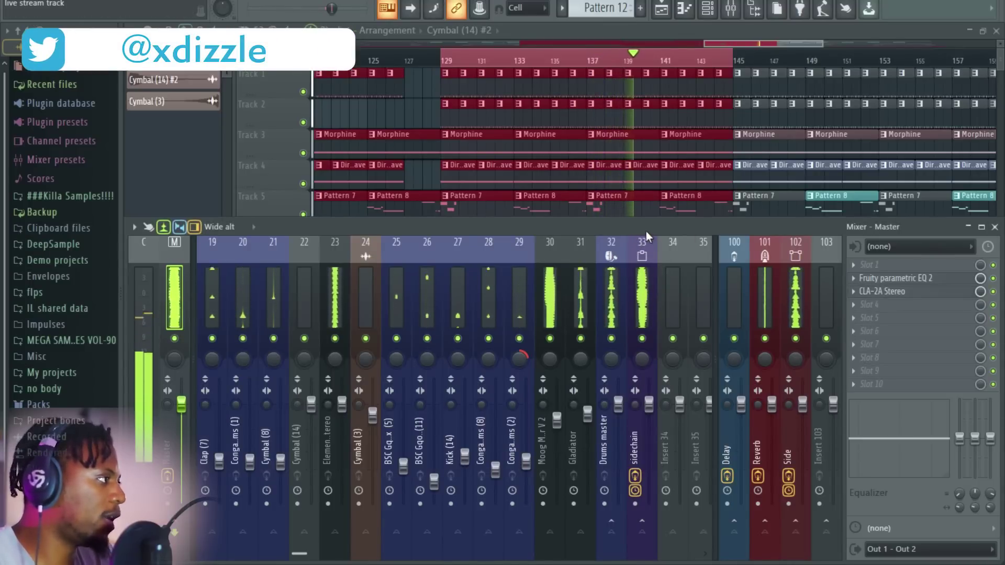
# Step: Load PuigTec MEQ5 Stereo into slot 4 of the Master track and move its window clear of the mixer's level meters
pyautogui.click(861, 298)
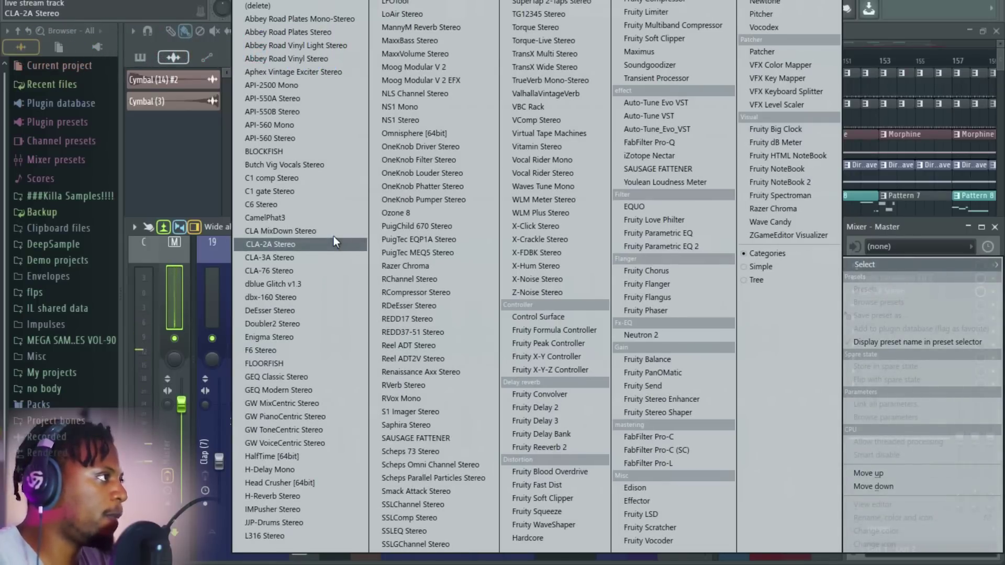
pyautogui.click(419, 253)
pyautogui.moveTo(510, 190); pyautogui.dragTo(464, 170)
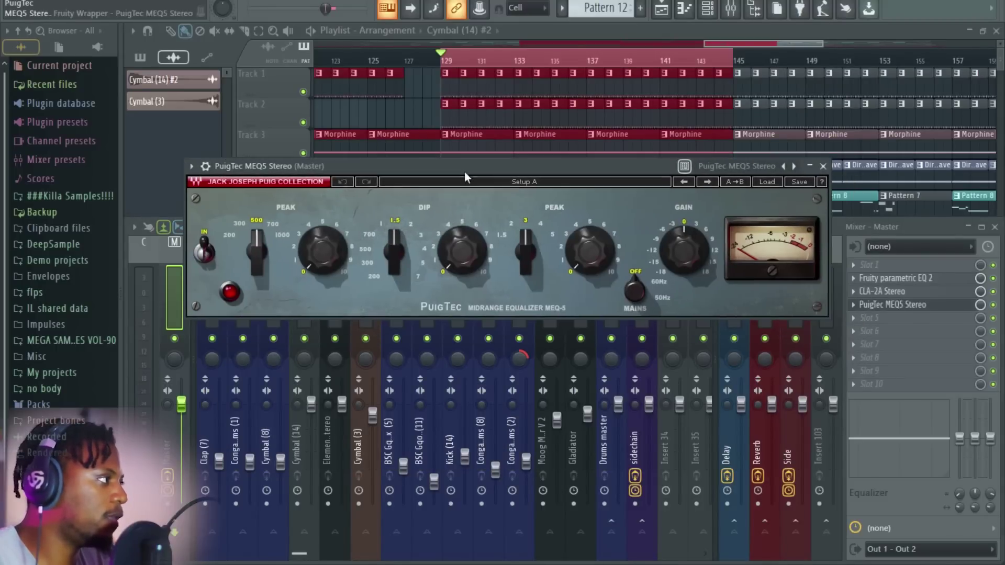
pyautogui.click(767, 183)
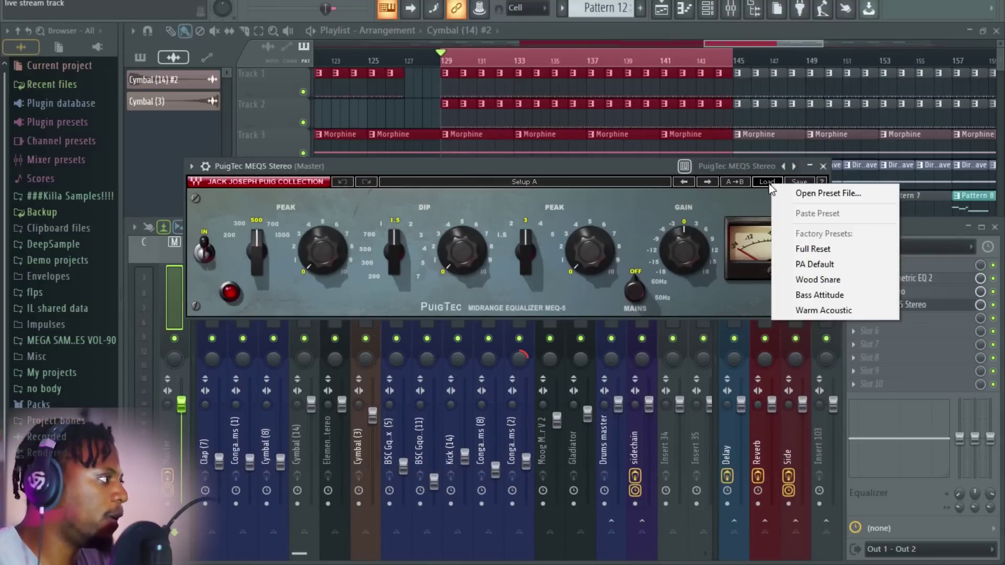
pyautogui.click(482, 171)
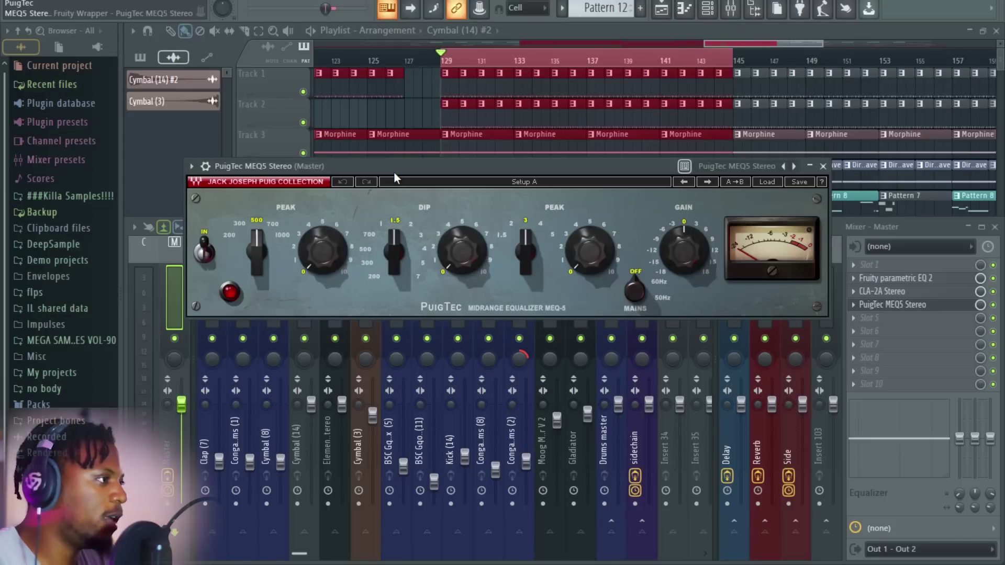
pyautogui.moveTo(394, 174); pyautogui.dragTo(384, 355)
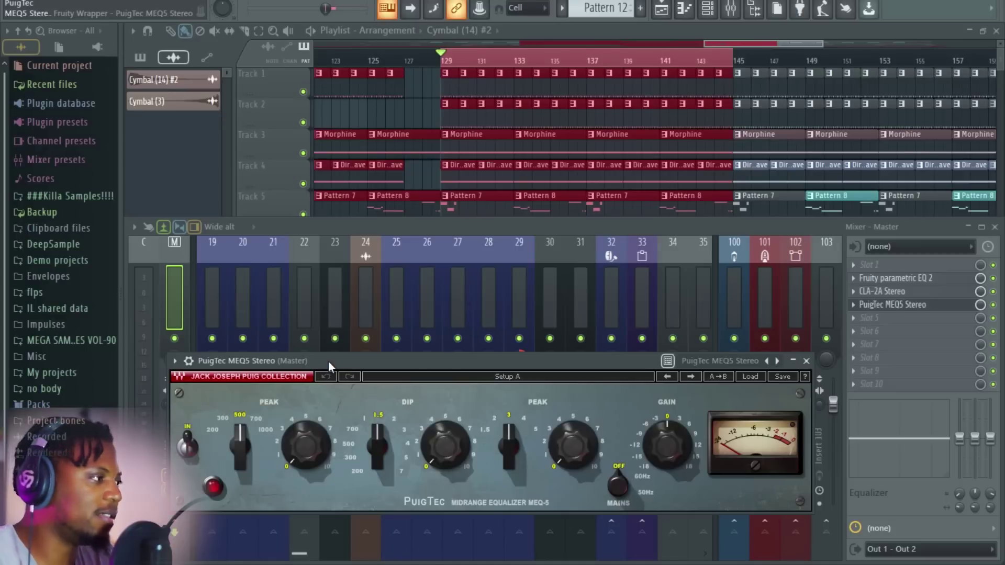
pyautogui.moveTo(329, 362); pyautogui.dragTo(337, 410)
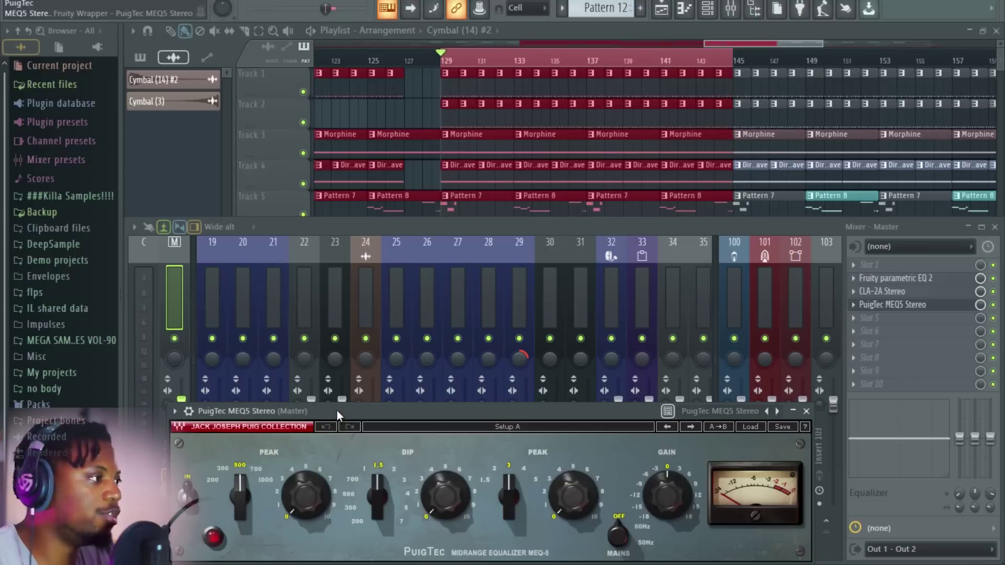
pyautogui.moveTo(337, 410); pyautogui.dragTo(294, 413)
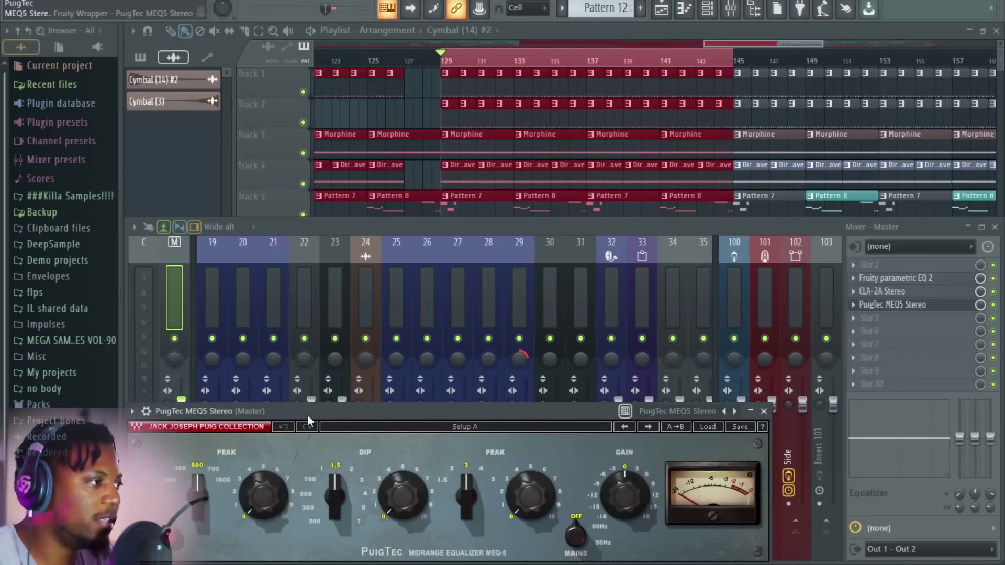
# Step: Play the song and set the PuigTec MEQ5 low-mid peak to 700 Hz with a boost of about 2.1
pyautogui.press('space')
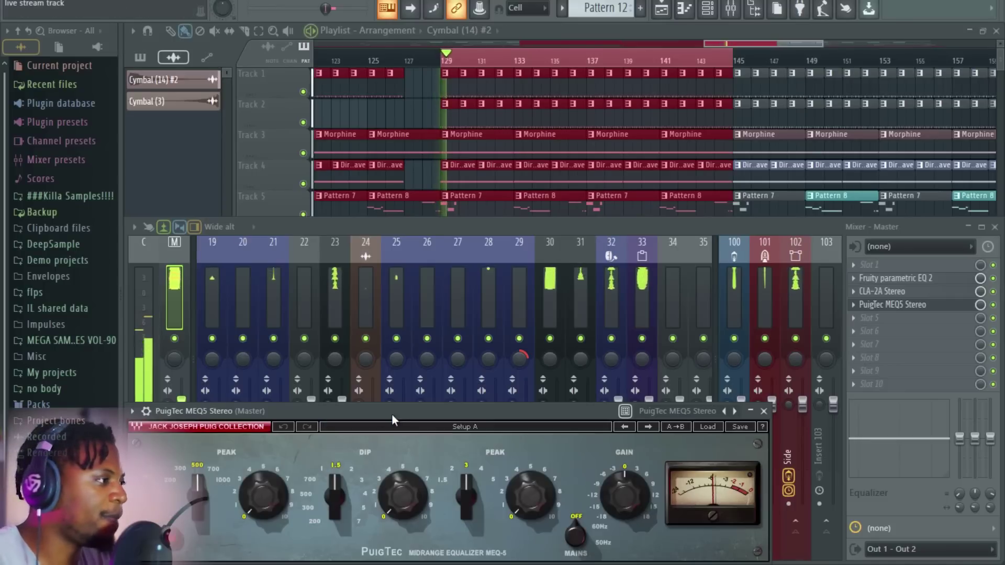
pyautogui.moveTo(391, 413); pyautogui.dragTo(396, 407)
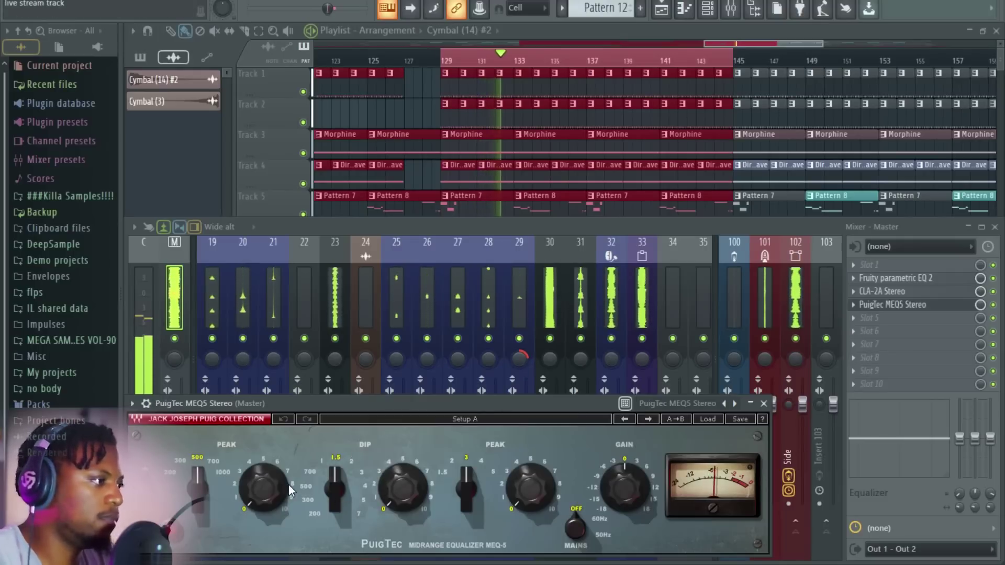
pyautogui.click(196, 487)
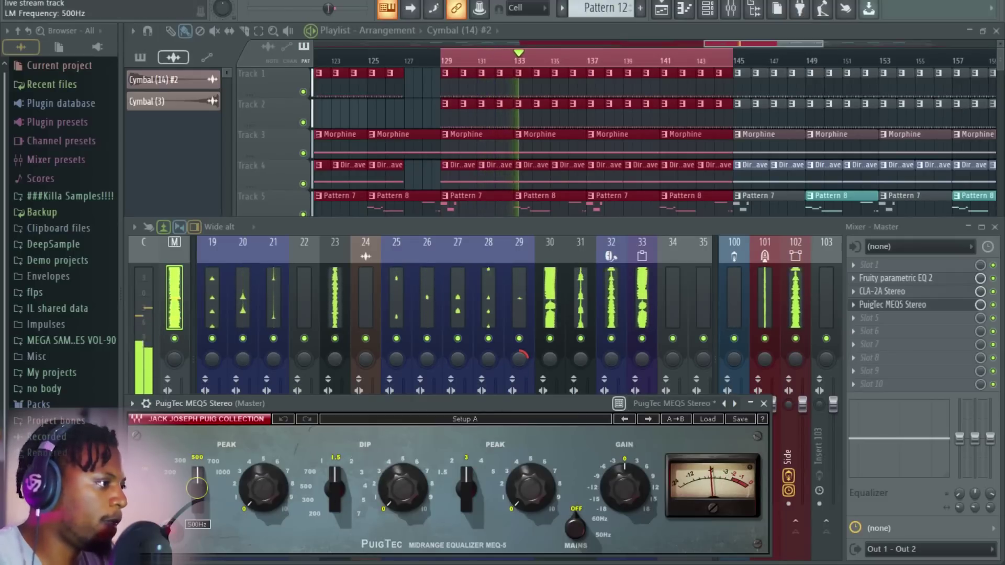
pyautogui.moveTo(198, 490); pyautogui.dragTo(215, 462)
pyautogui.moveTo(259, 490)
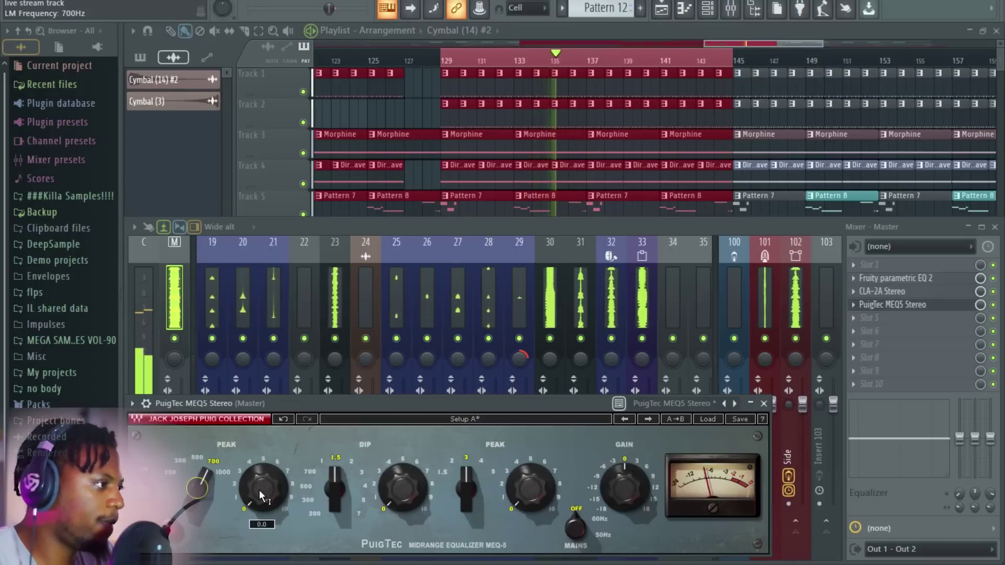
pyautogui.moveTo(259, 489); pyautogui.dragTo(262, 492)
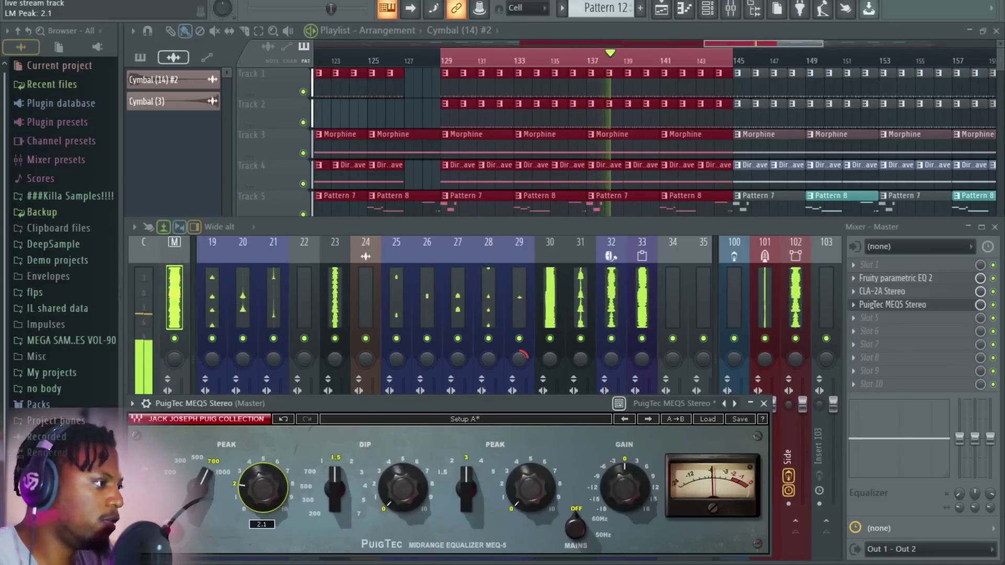
pyautogui.moveTo(522, 401); pyautogui.dragTo(520, 397)
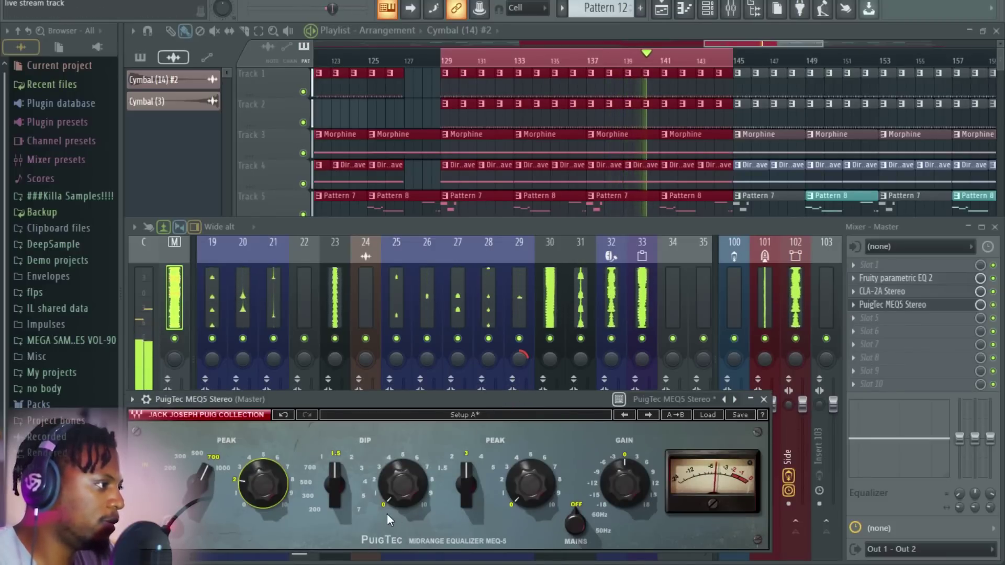
# Step: Set the PuigTec MEQ5 dip to 2 kHz with an amount of about 2, and close the equalizer
pyautogui.click(334, 484)
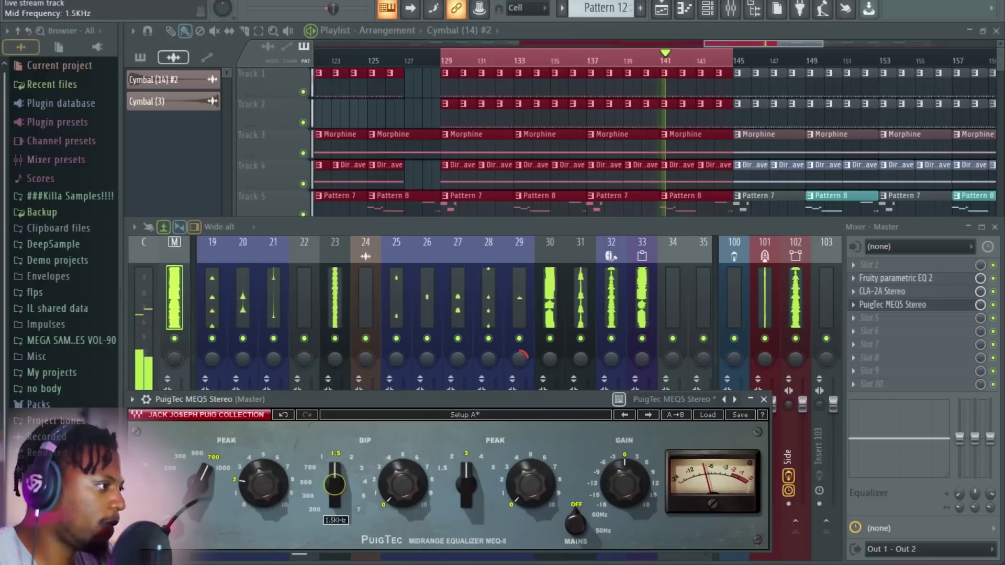
pyautogui.scroll(1, 334, 484)
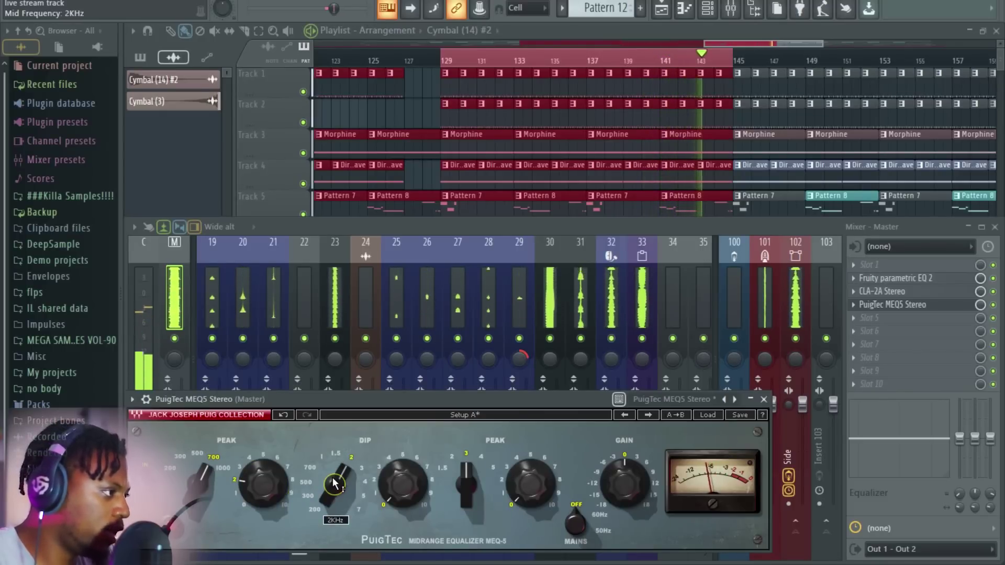
pyautogui.click(400, 495)
pyautogui.moveTo(400, 494); pyautogui.dragTo(400, 485)
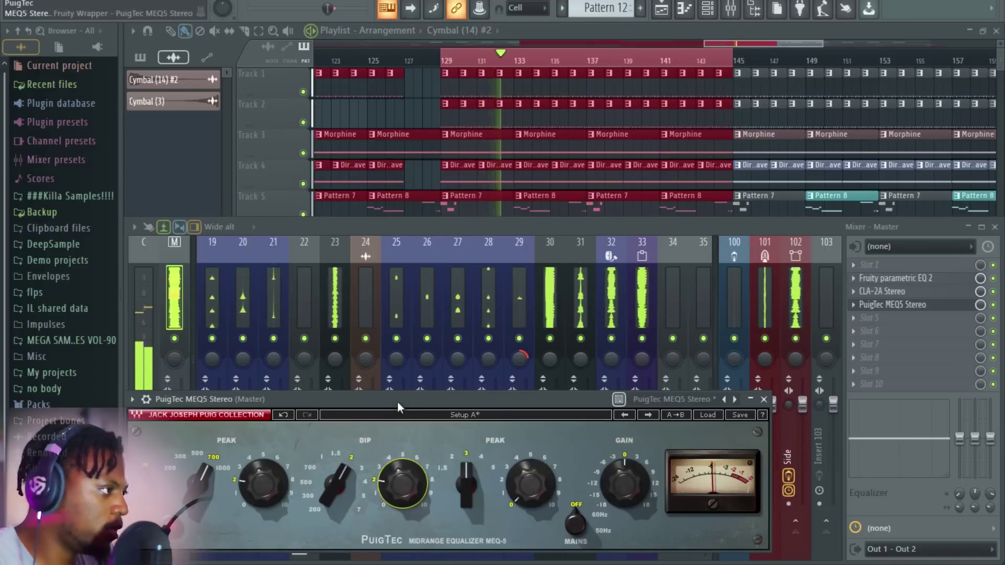
pyautogui.moveTo(398, 401); pyautogui.dragTo(405, 381)
pyautogui.moveTo(404, 467); pyautogui.dragTo(404, 469)
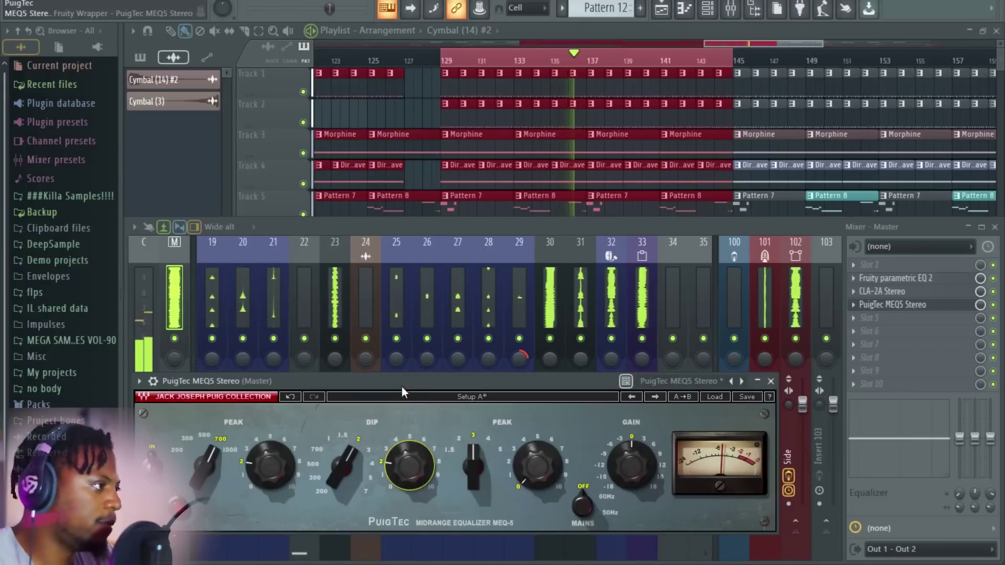
pyautogui.click(770, 381)
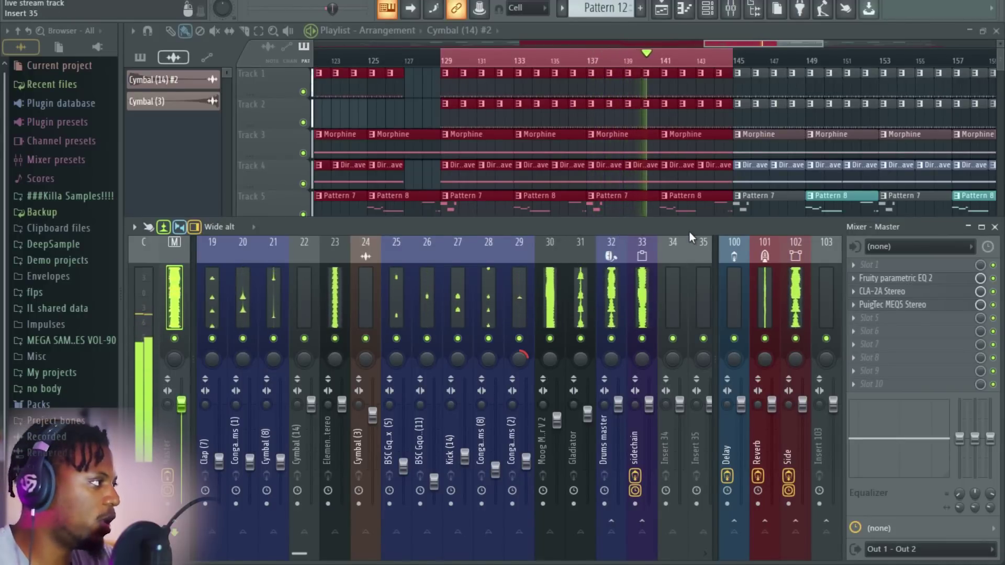
# Step: Load SAUSAGE FATTENER into slot 5 of the Master track and move its window over the lower mixer area
pyautogui.click(912, 316)
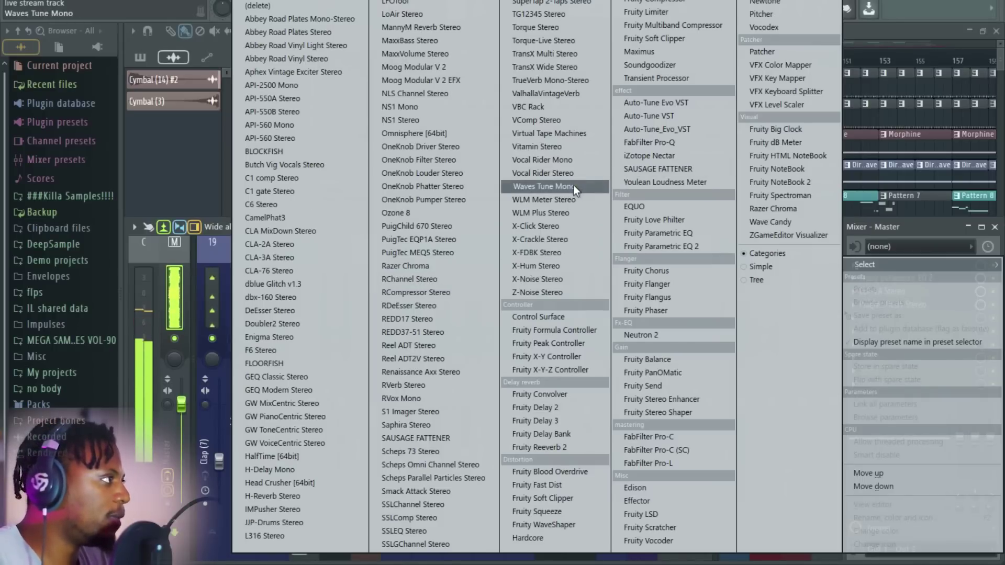
pyautogui.click(652, 168)
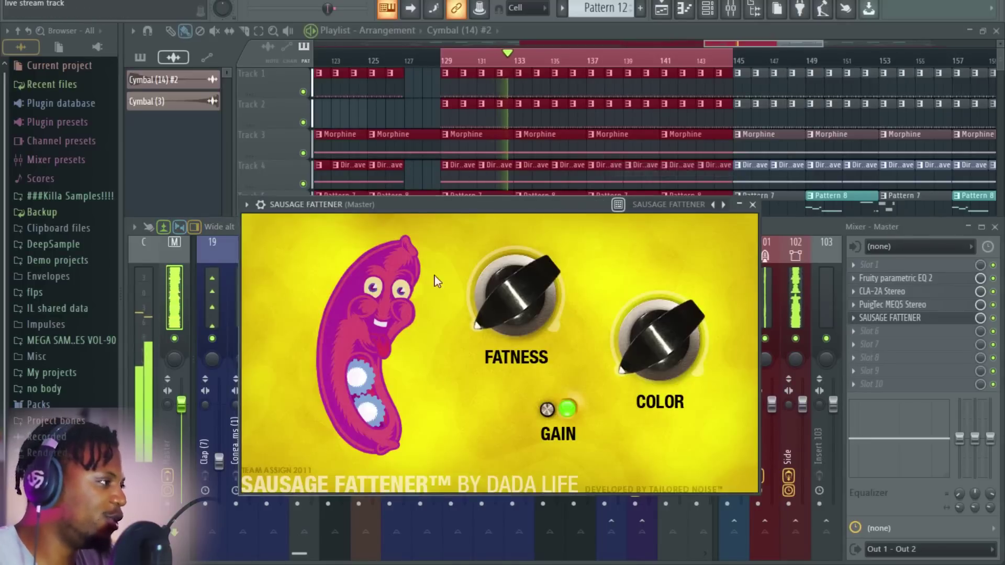
pyautogui.moveTo(457, 208); pyautogui.dragTo(365, 260)
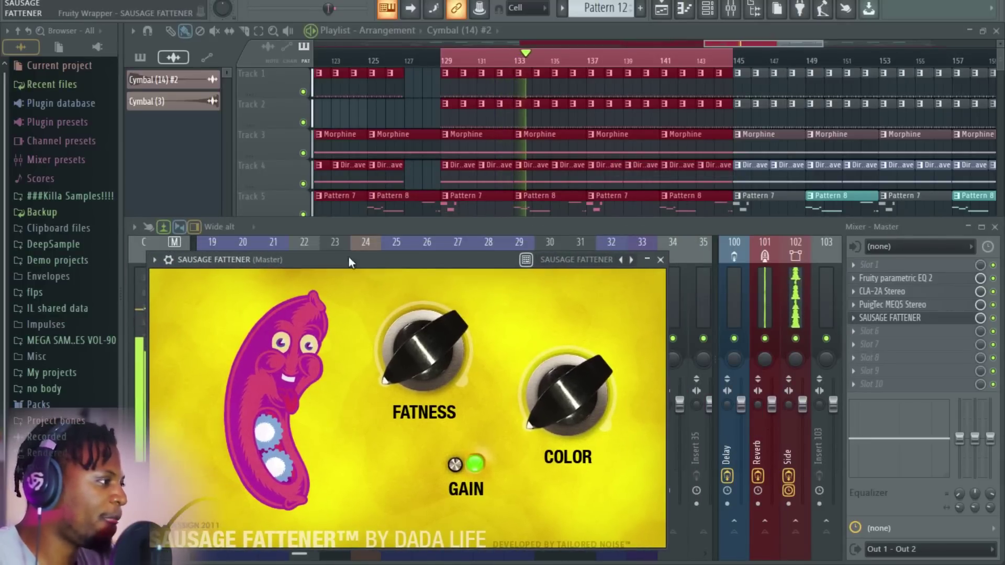
pyautogui.moveTo(386, 266); pyautogui.dragTo(371, 242)
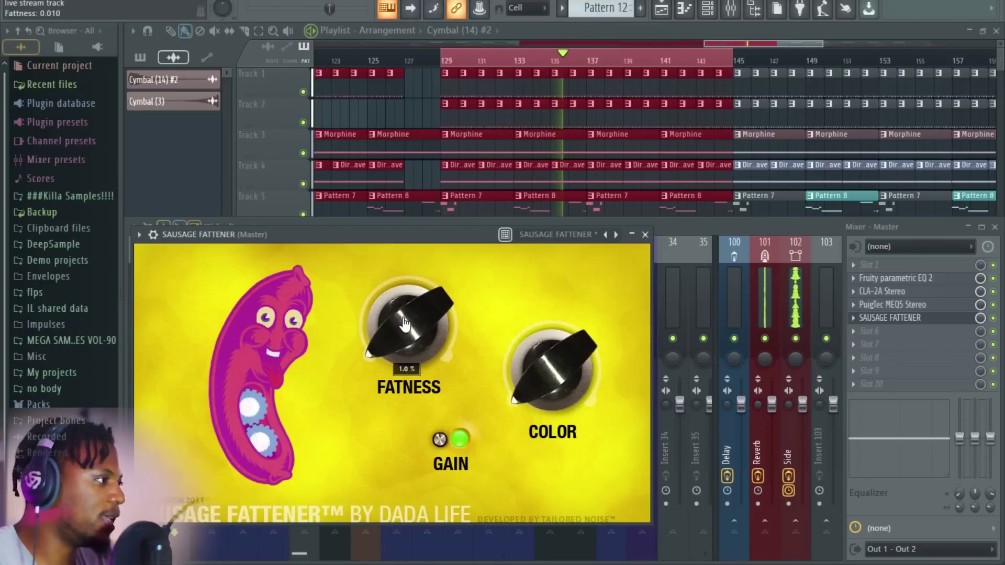
# Step: Stop playback, reopen SAUSAGE FATTENER, and try its Fatness at 100% before turning it back down
pyautogui.click(564, 28)
pyautogui.press('space')
pyautogui.click(715, 12)
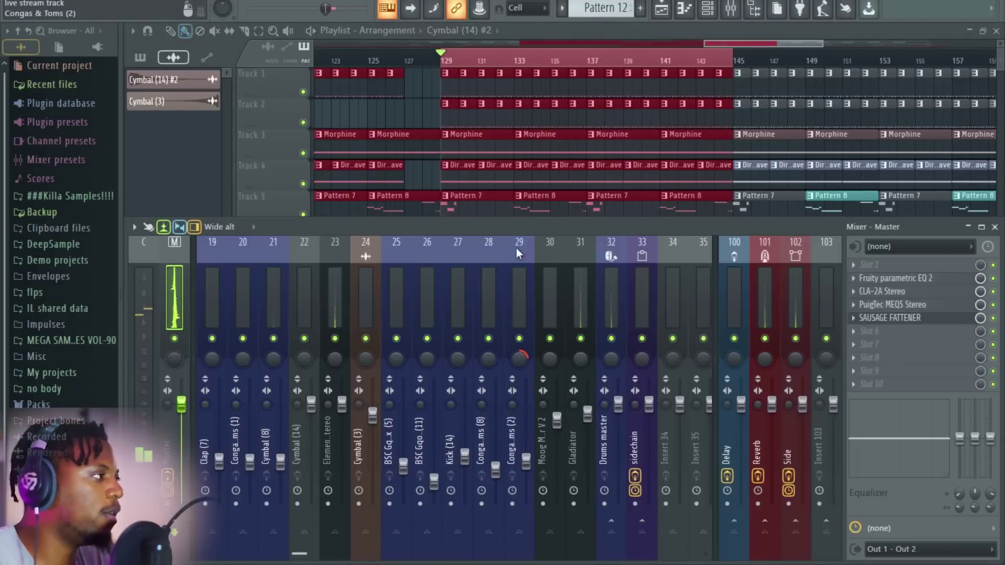
pyautogui.click(916, 319)
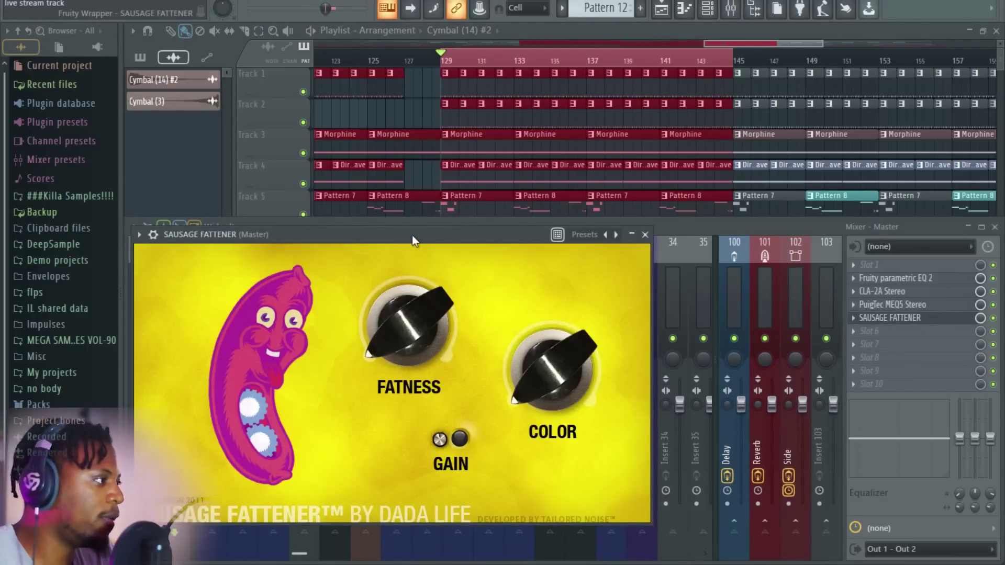
pyautogui.moveTo(407, 249); pyautogui.dragTo(397, 96)
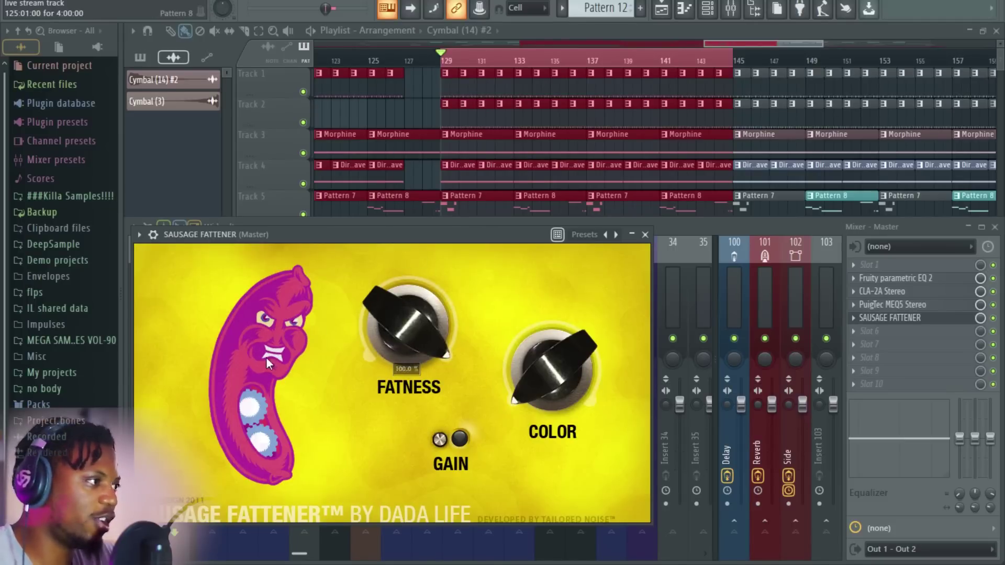
pyautogui.moveTo(395, 325); pyautogui.dragTo(393, 433)
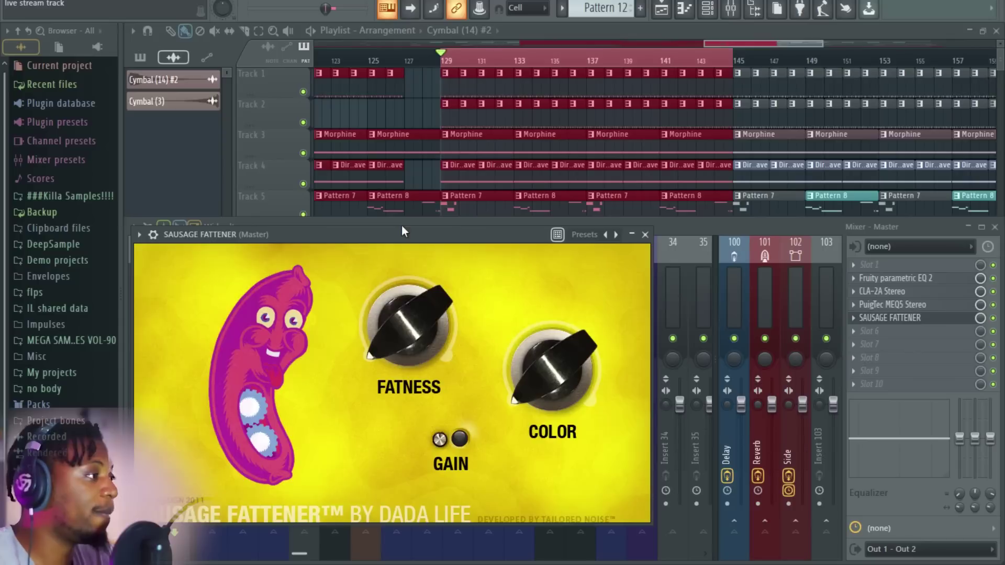
# Step: Play the song and set SAUSAGE FATTENER's Fatness to 4% and its Color to about 85%
pyautogui.press('space')
pyautogui.moveTo(397, 315); pyautogui.dragTo(397, 299)
pyautogui.moveTo(363, 235); pyautogui.dragTo(503, 211)
pyautogui.moveTo(505, 311); pyautogui.dragTo(524, 318)
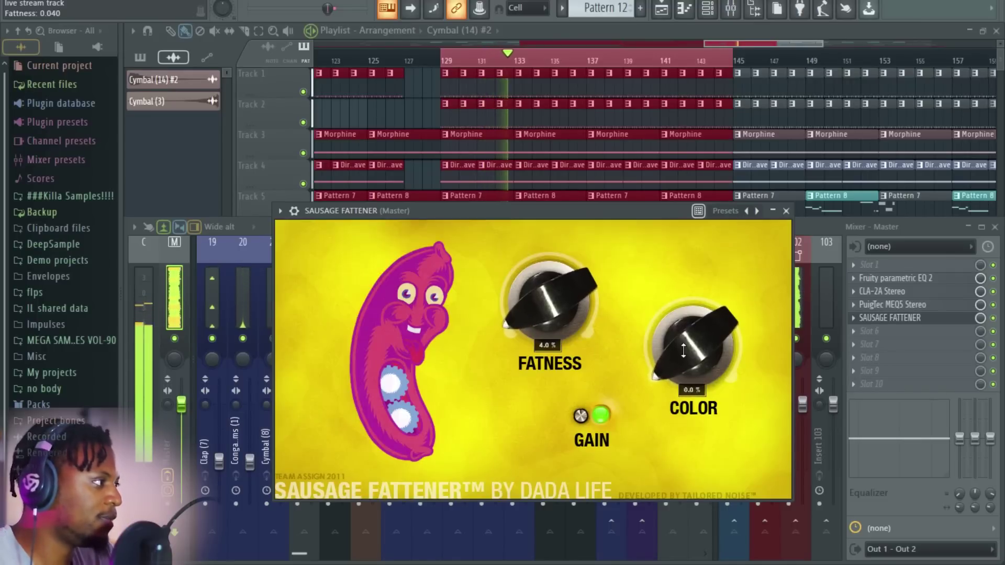
pyautogui.moveTo(678, 291); pyautogui.dragTo(680, 327)
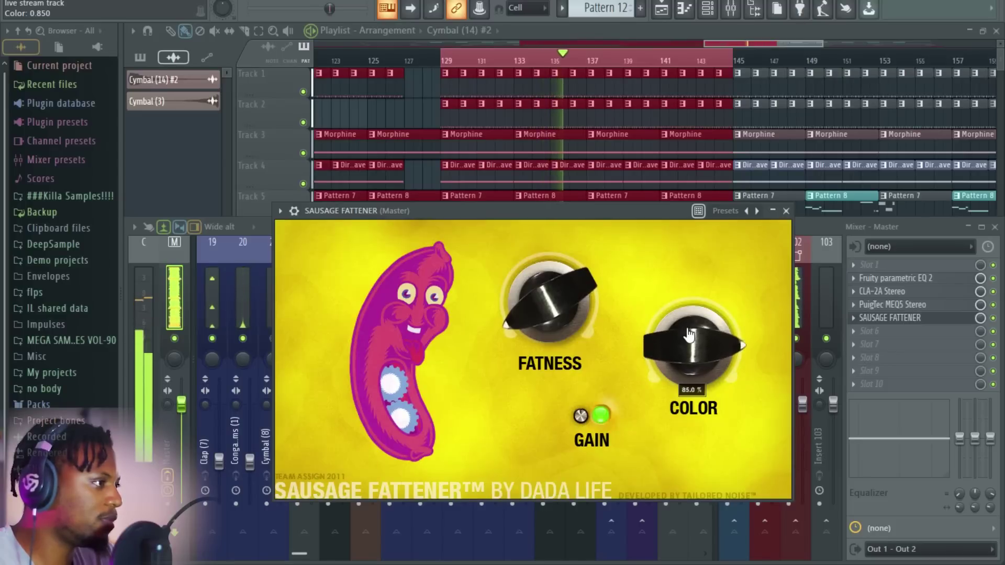
# Step: Reduce SAUSAGE FATTENER's Fatness to about 2% and its Color to about 72% while the song plays
pyautogui.moveTo(549, 328); pyautogui.dragTo(540, 328)
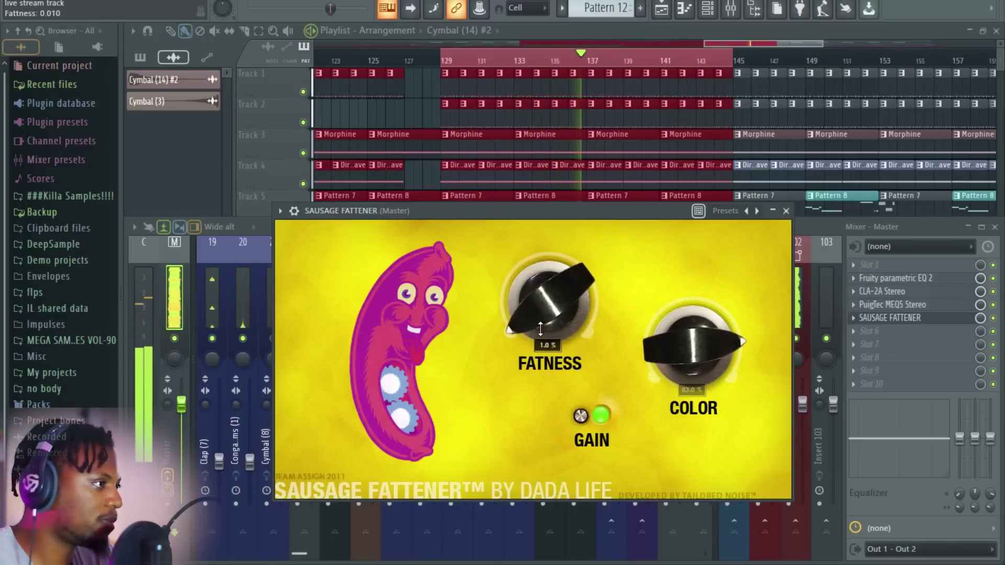
pyautogui.scroll(1, 540, 327)
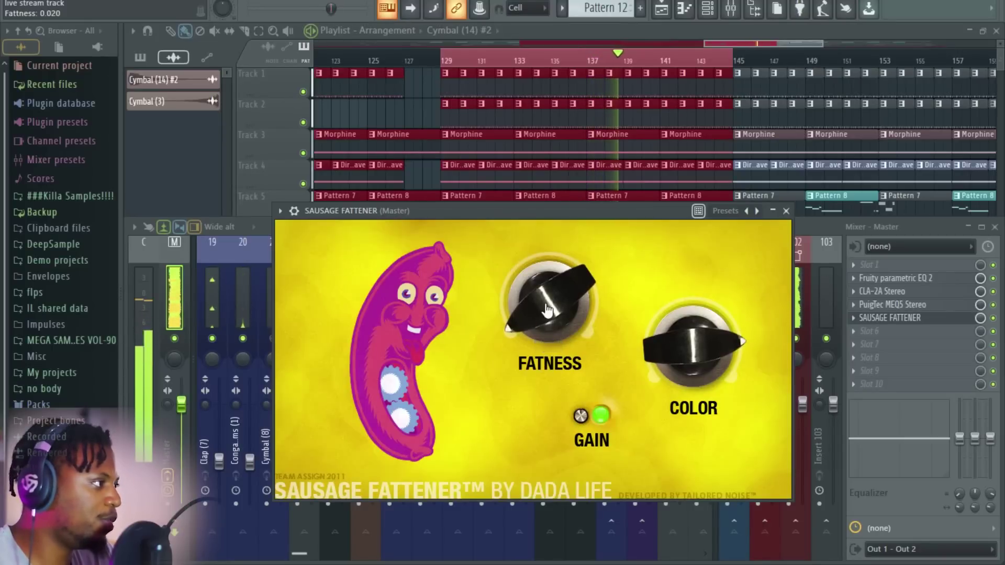
pyautogui.scroll(-4, 659, 365)
pyautogui.scroll(2, 658, 355)
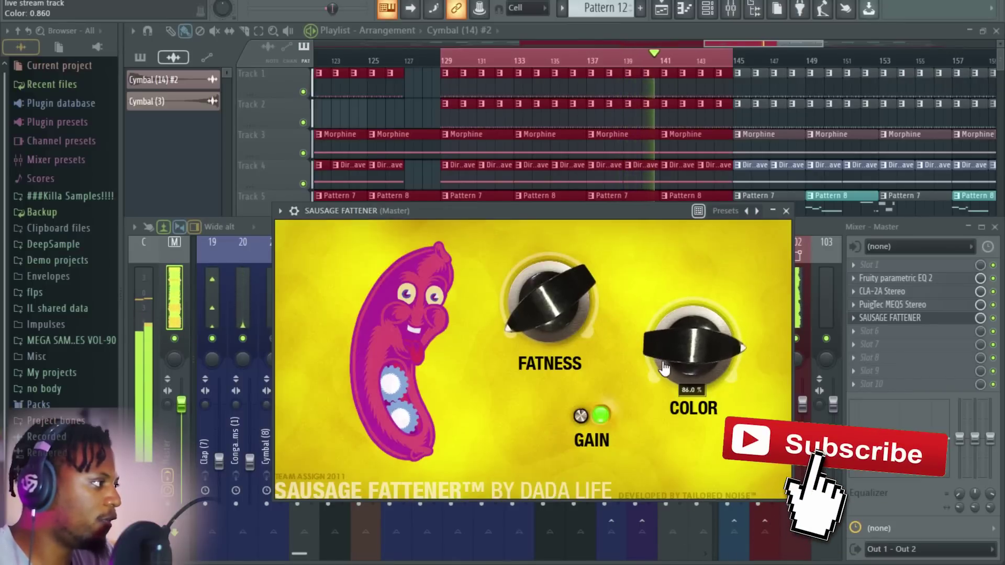
pyautogui.moveTo(662, 359); pyautogui.dragTo(663, 378)
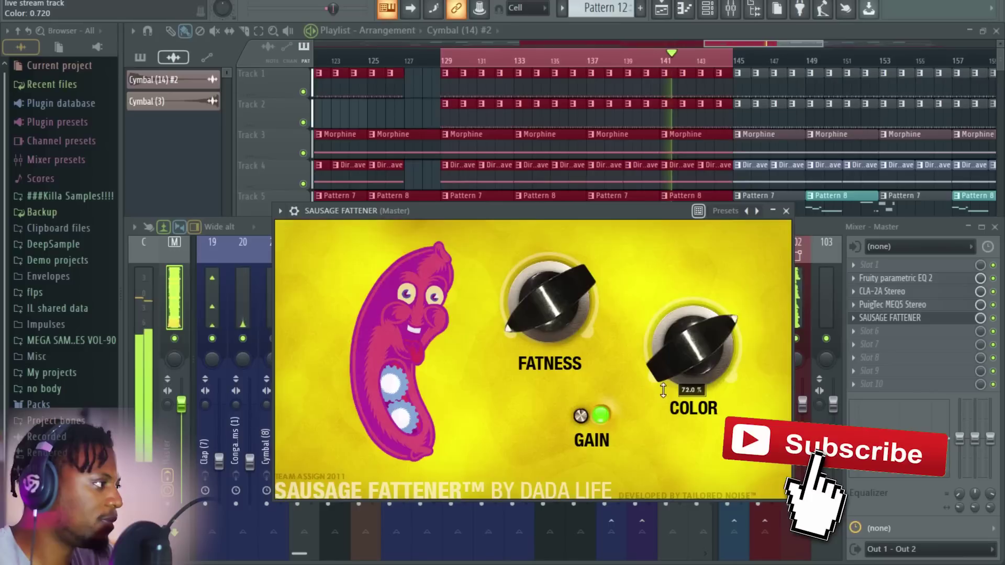
# Step: Set SAUSAGE FATTENER's Color to 80%, compare the mix with the effect switched off and on, and stop playback
pyautogui.moveTo(662, 386); pyautogui.dragTo(659, 366)
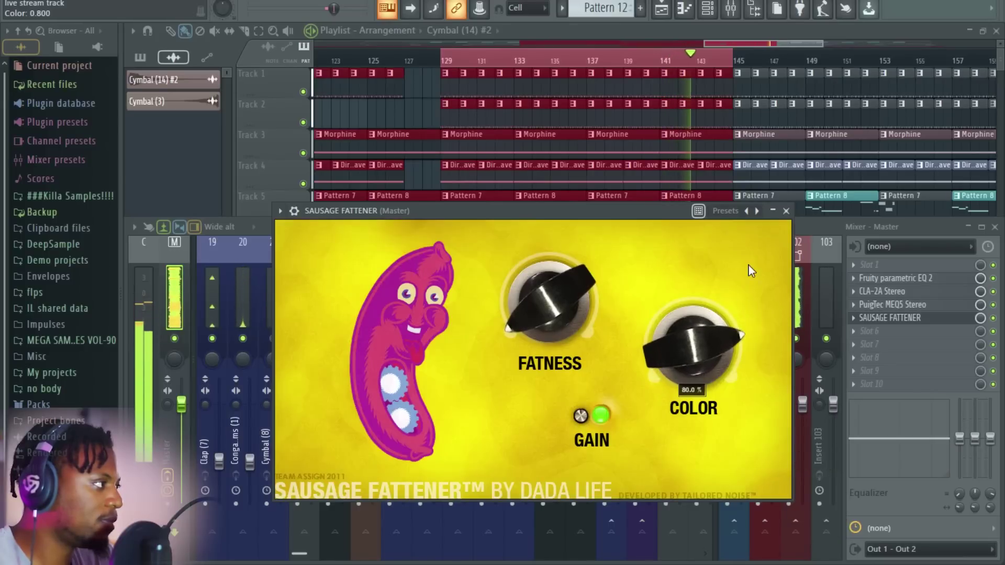
pyautogui.moveTo(654, 212); pyautogui.dragTo(621, 186)
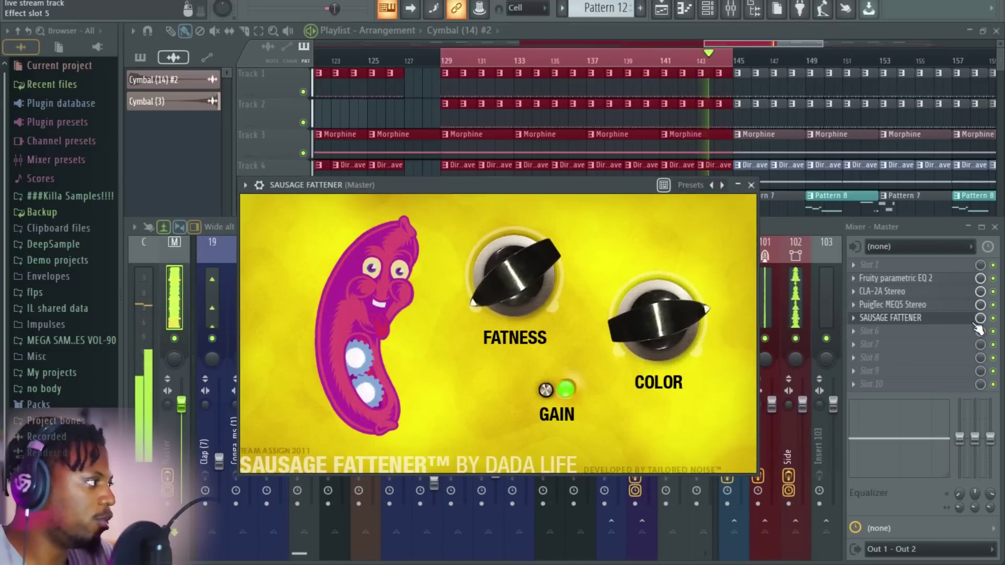
pyautogui.click(999, 328)
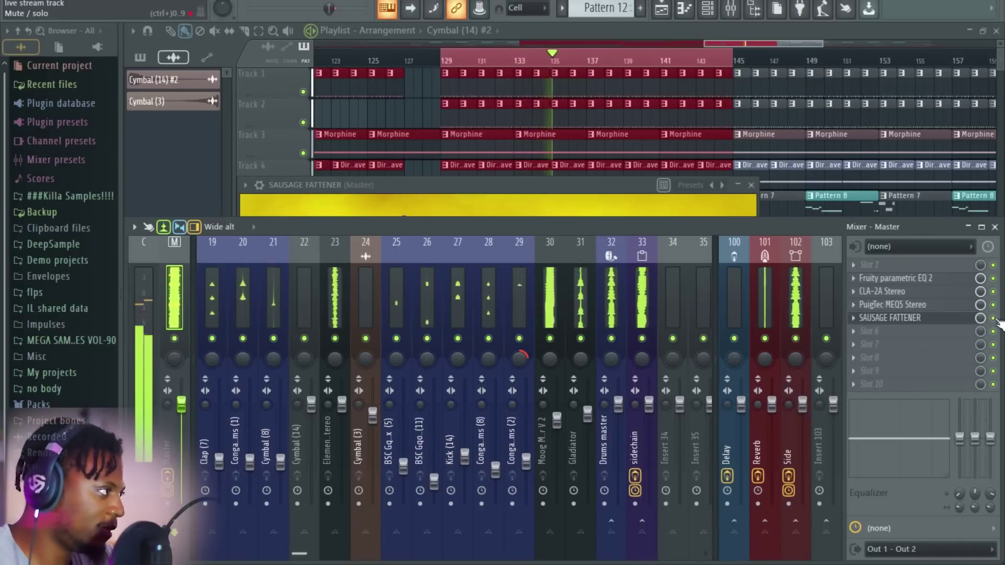
pyautogui.press('space')
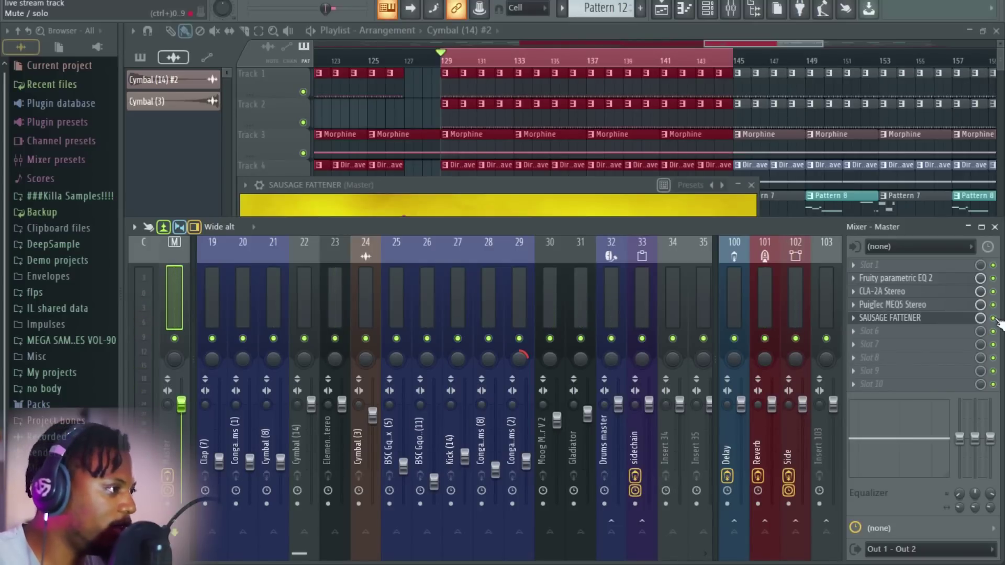
# Step: Load FabFilter Pro-Q into slot 6 of the Master track and set its analyzer to Post-EQ while the song plays
pyautogui.click(905, 331)
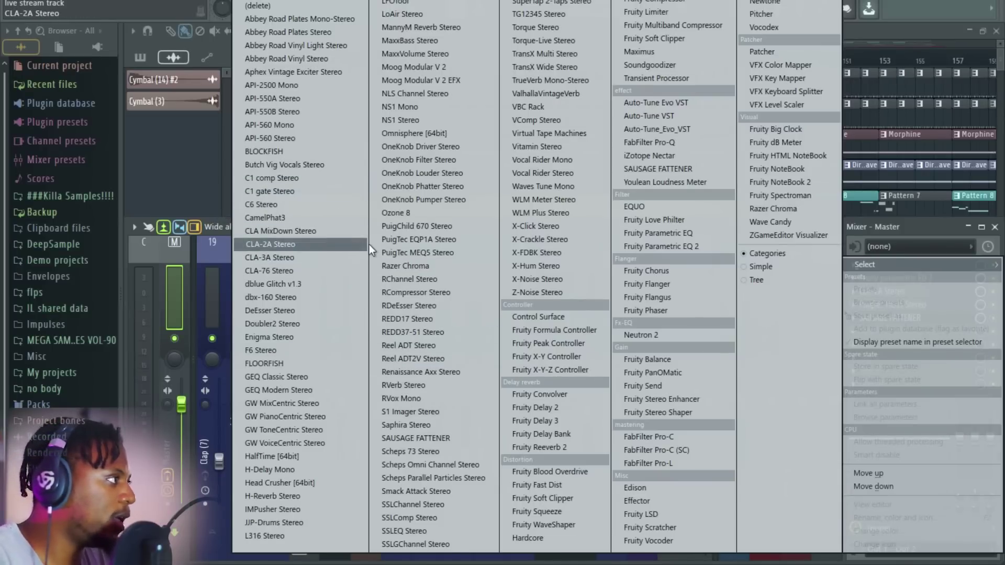
pyautogui.click(660, 142)
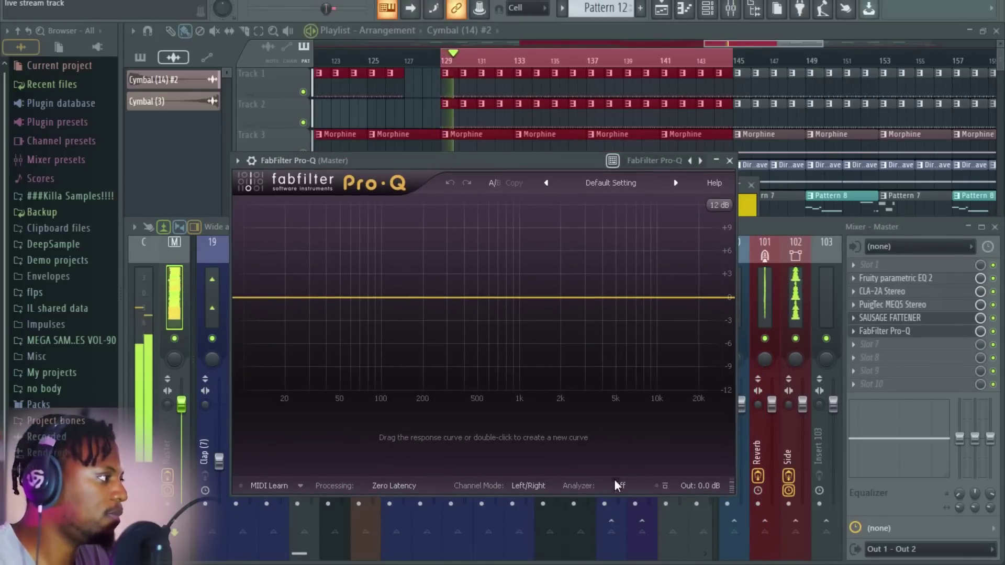
pyautogui.click(617, 483)
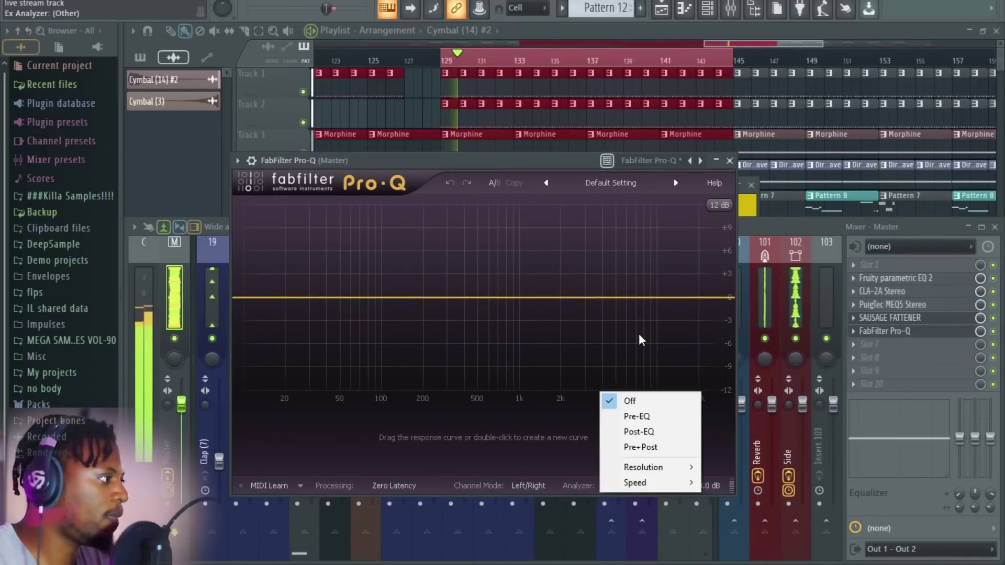
pyautogui.click(654, 434)
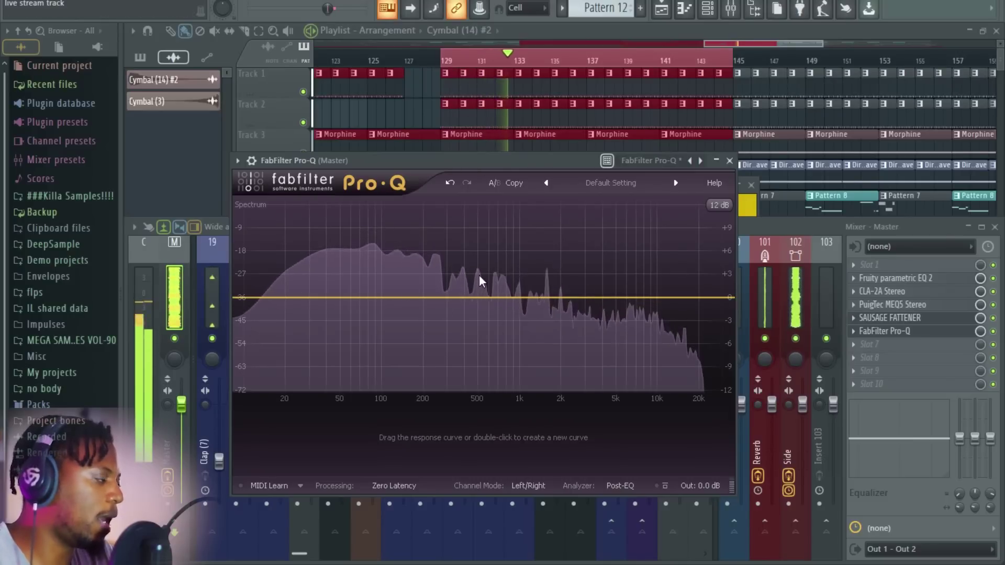
# Step: Compare Pro-Q's Pre-EQ, Post-EQ and Pre+Post analyzer modes and return the analyzer to Post-EQ
pyautogui.click(629, 485)
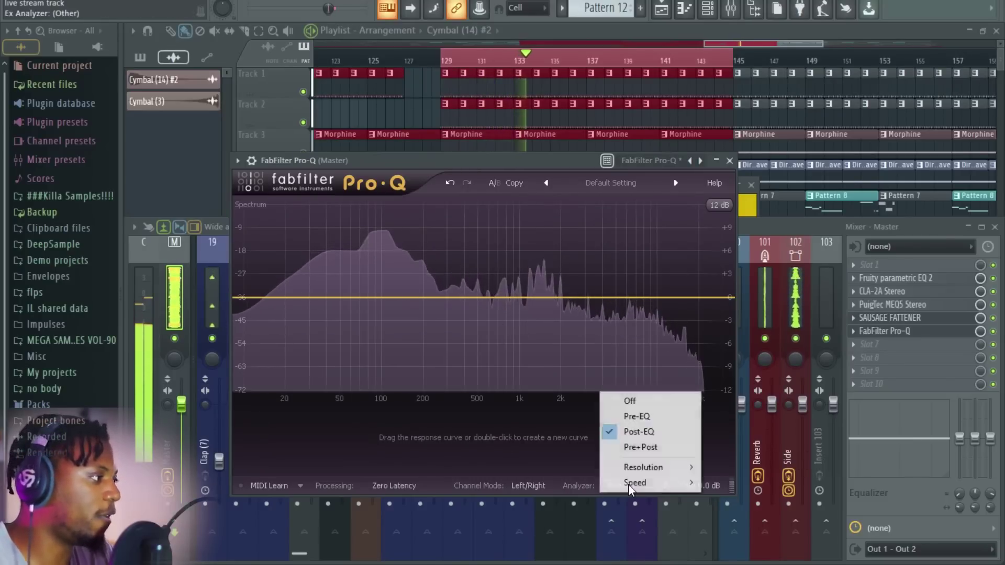
pyautogui.click(636, 416)
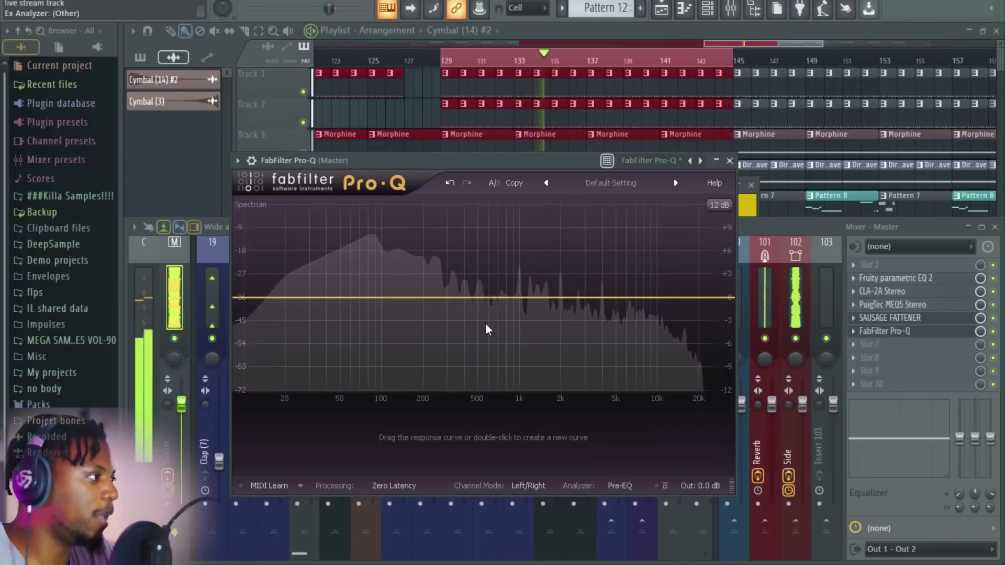
pyautogui.click(620, 485)
pyautogui.click(635, 430)
pyautogui.click(620, 486)
pyautogui.click(640, 446)
pyautogui.click(626, 485)
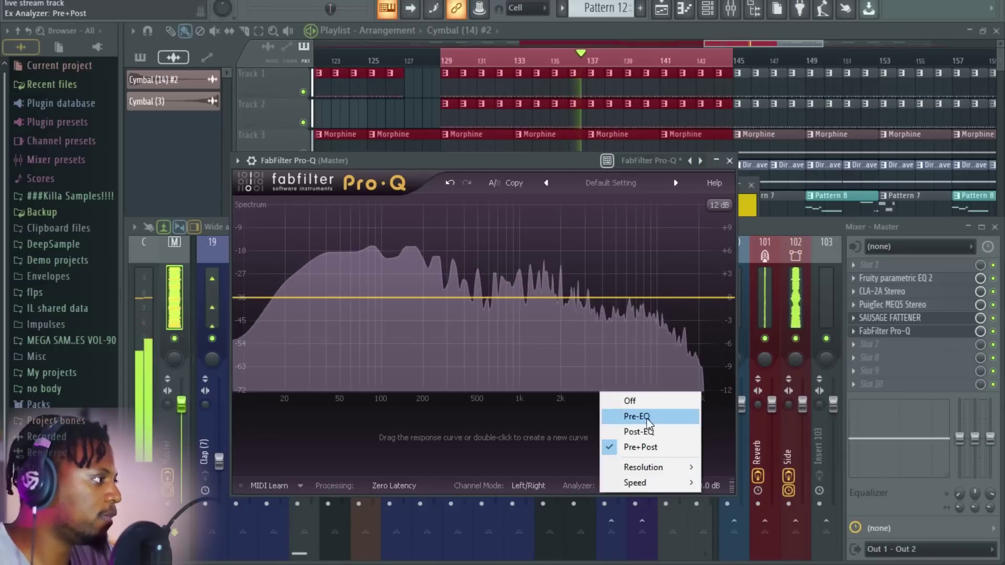
pyautogui.click(635, 431)
# Step: Add a Pro-Q bell band near 1.8 kHz and a high shelf at about 6.2 kHz with about +2.3 dB gain and Q 0.3
pyautogui.moveTo(557, 296)
pyautogui.mouseDown()
pyautogui.moveTo(558, 213)
pyautogui.moveTo(591, 302)
pyautogui.moveTo(554, 300)
pyautogui.mouseUp()
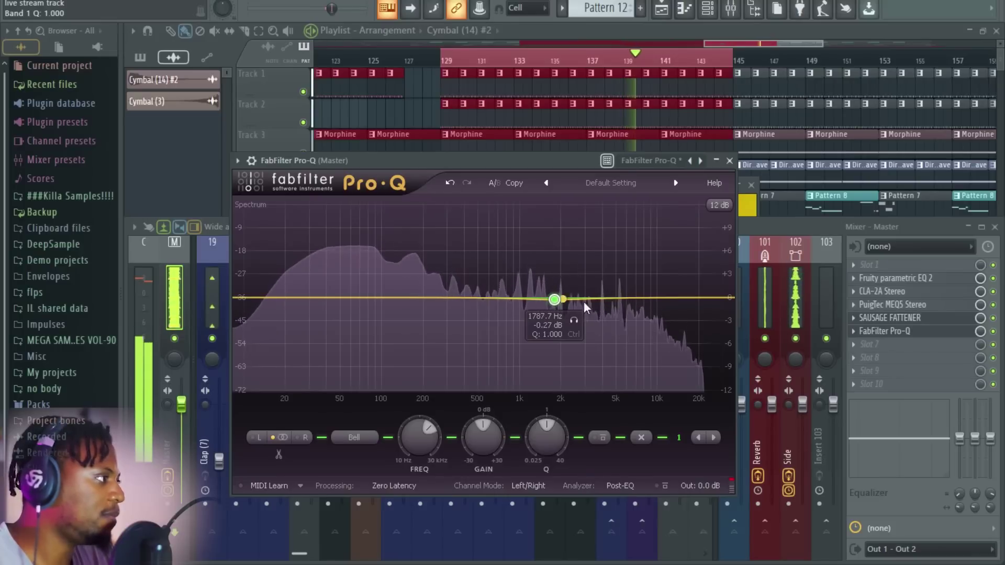
pyautogui.moveTo(675, 298); pyautogui.dragTo(626, 278)
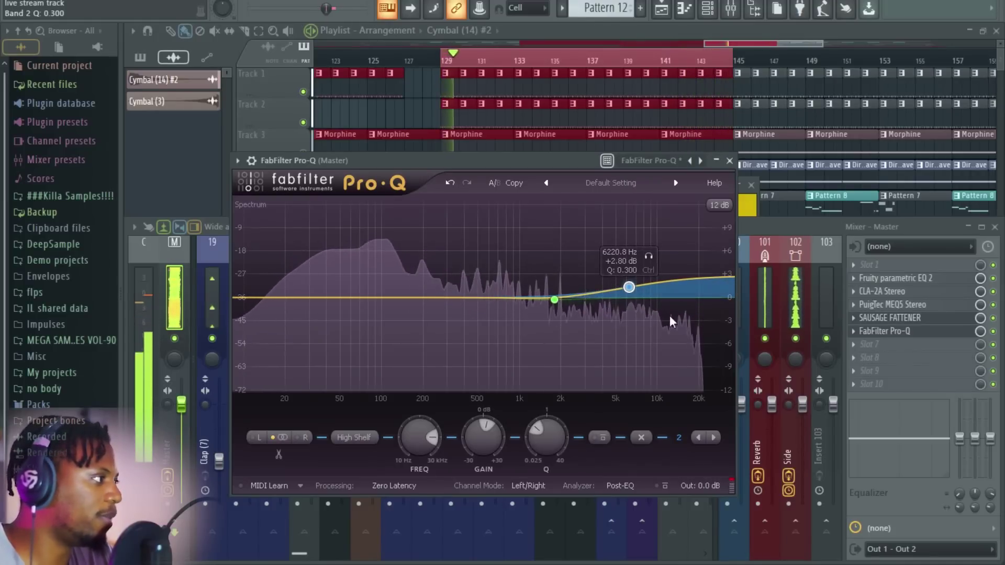
# Step: Sweep the bell band using its solo, settle it at about 900 Hz, -3.1 dB and Q 2.7, then close Pro-Q and stop playback
pyautogui.moveTo(554, 300); pyautogui.dragTo(463, 311)
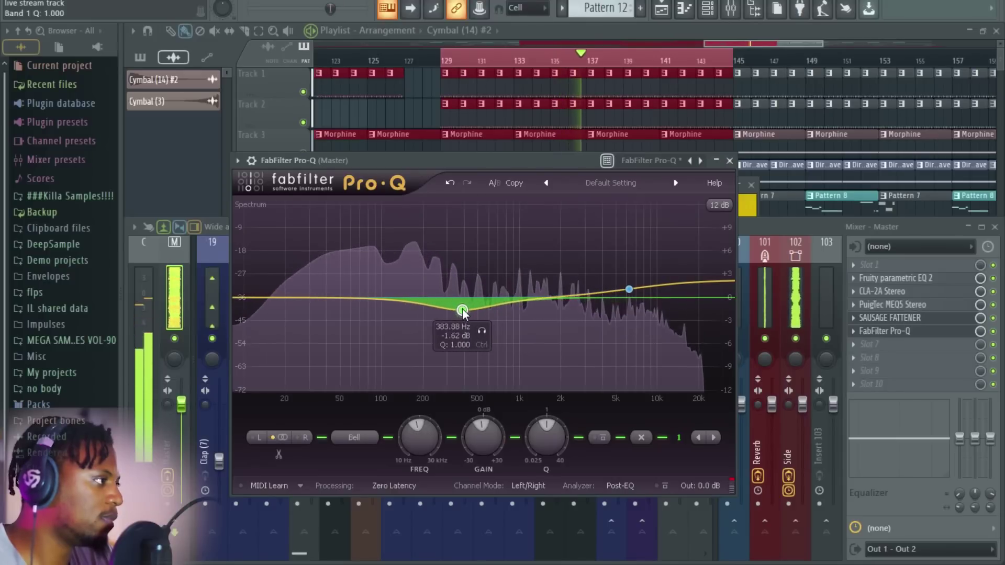
pyautogui.moveTo(468, 396); pyautogui.dragTo(499, 393)
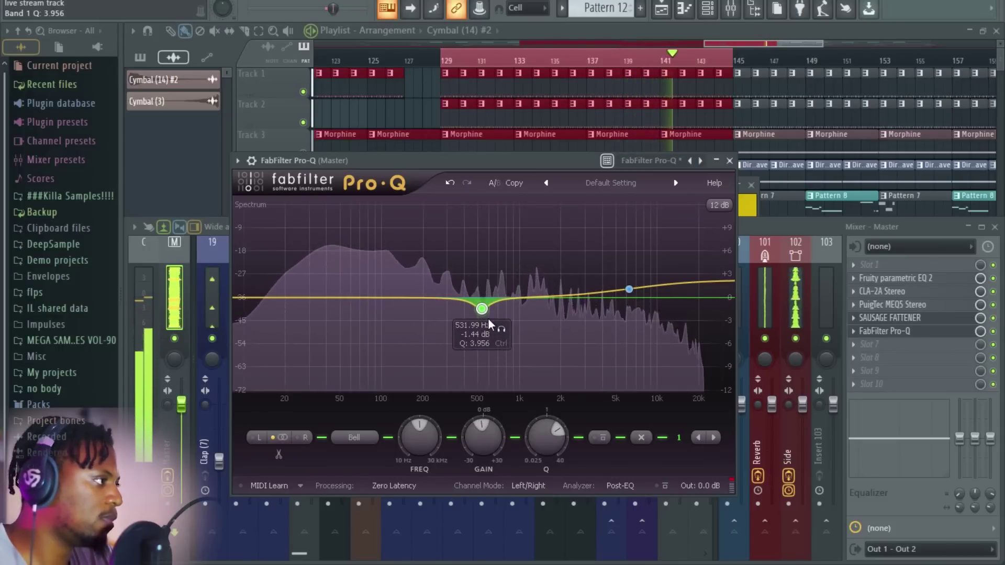
pyautogui.click(490, 342)
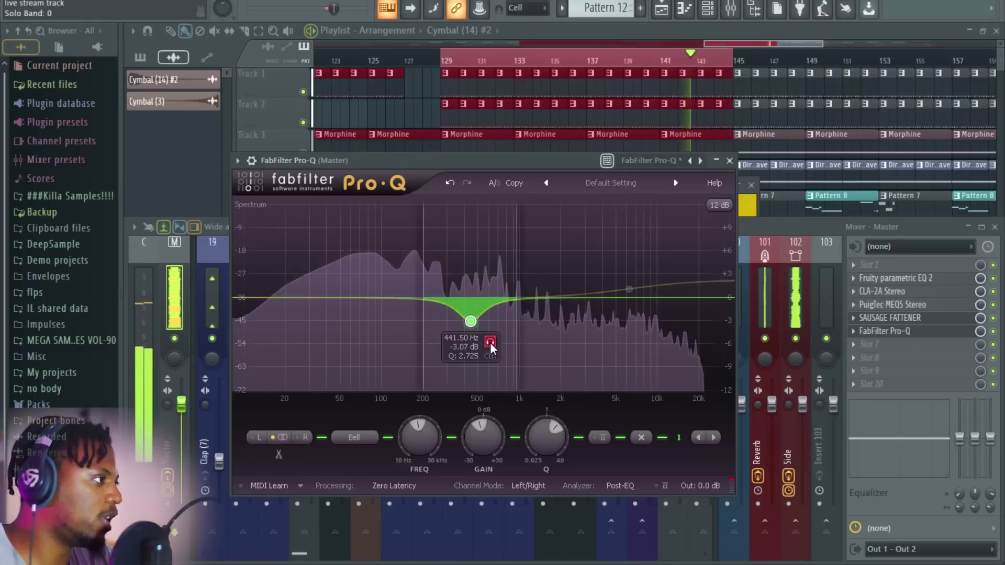
pyautogui.moveTo(491, 346); pyautogui.dragTo(514, 335)
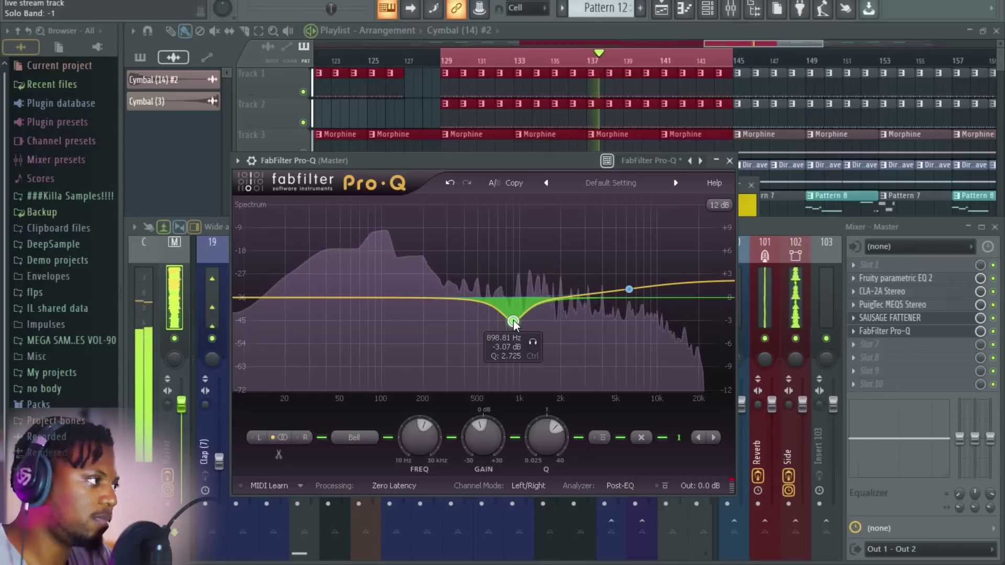
pyautogui.scroll(-2, 514, 324)
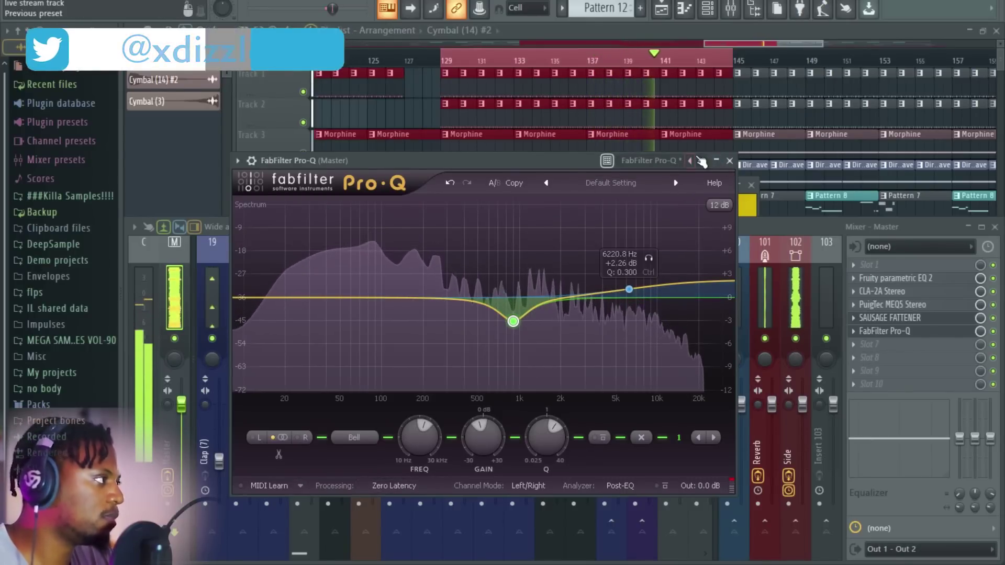
pyautogui.click(729, 161)
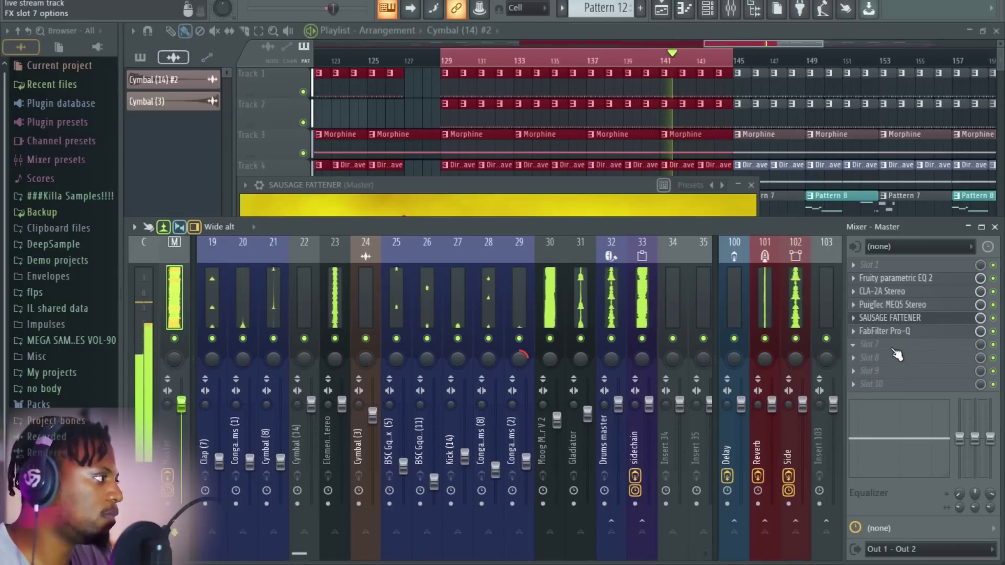
pyautogui.press('space')
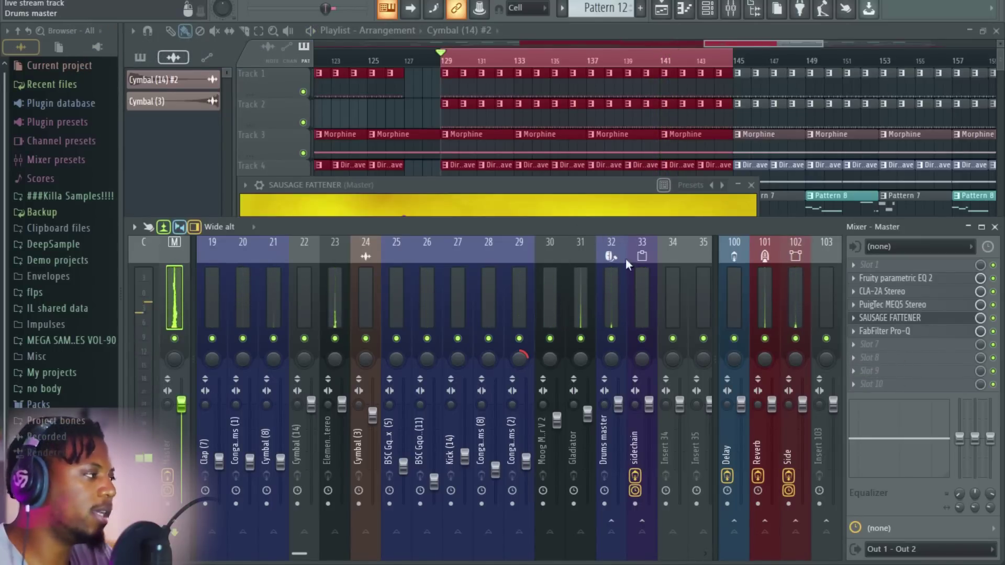
# Step: Load FabFilter Pro-L into slot 7 of the Master track and choose its "Minimal House - Punchy Lowend & Crispy Transients MdH" preset
pyautogui.click(894, 350)
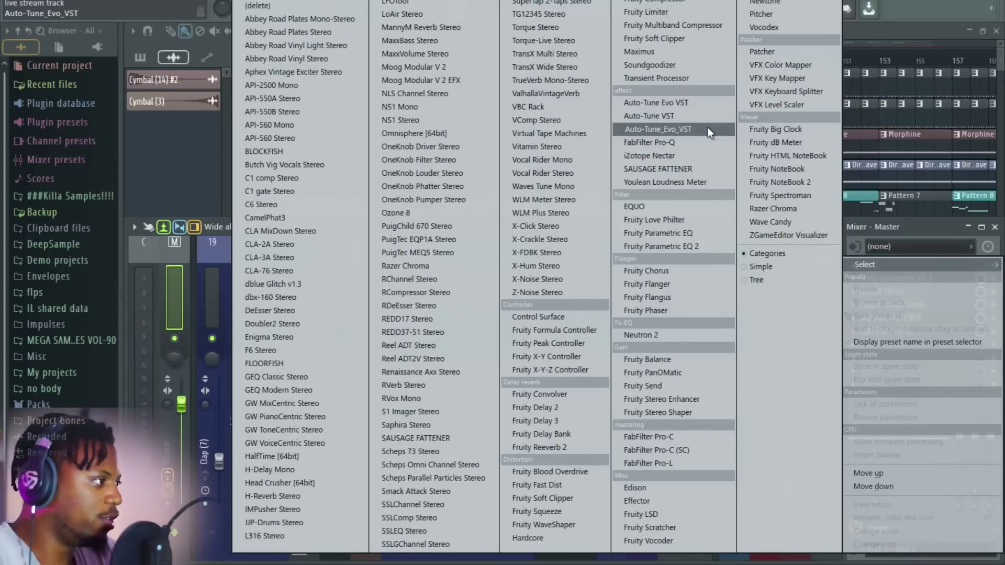
pyautogui.click(671, 462)
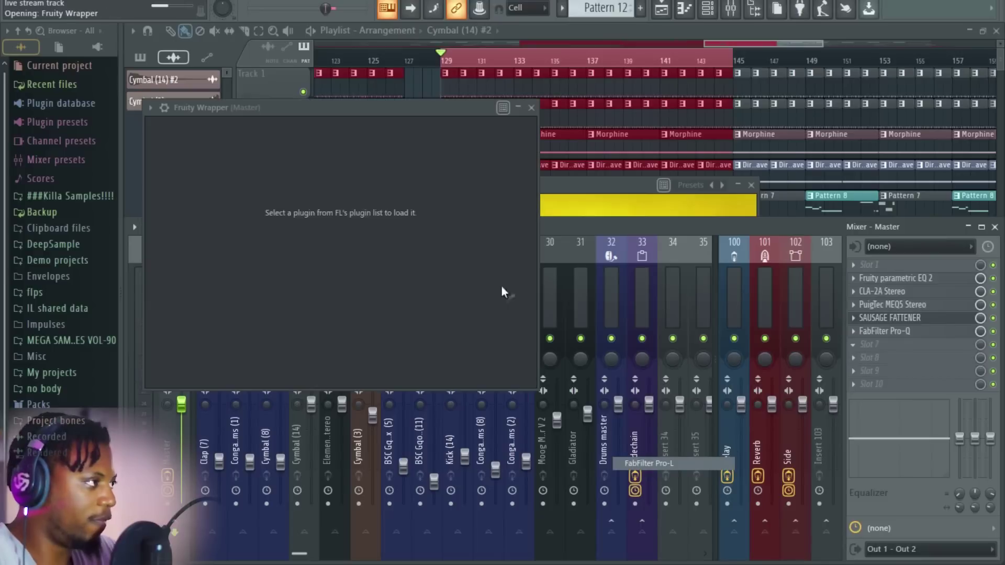
pyautogui.moveTo(366, 106); pyautogui.dragTo(379, 63)
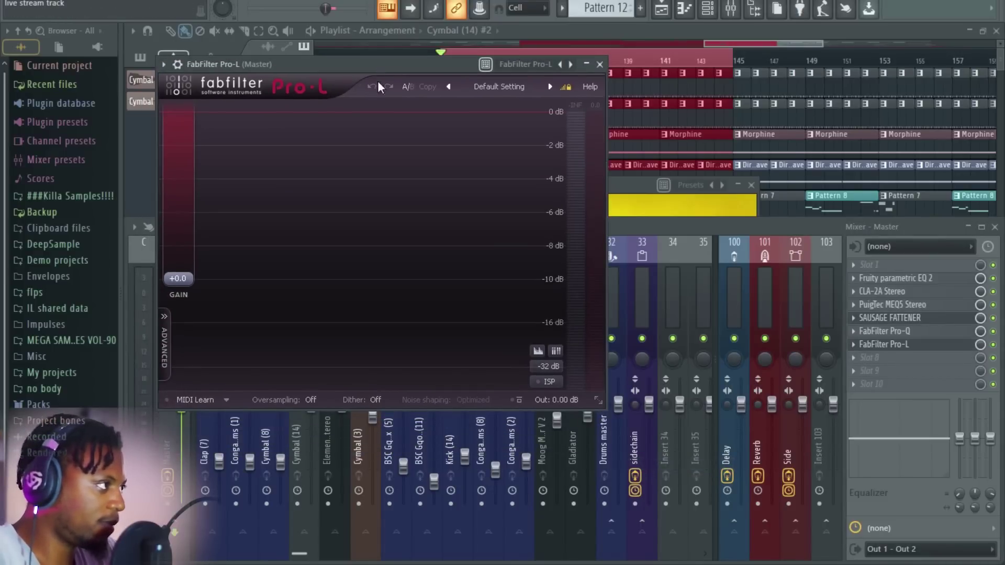
pyautogui.click(503, 87)
pyautogui.moveTo(510, 133)
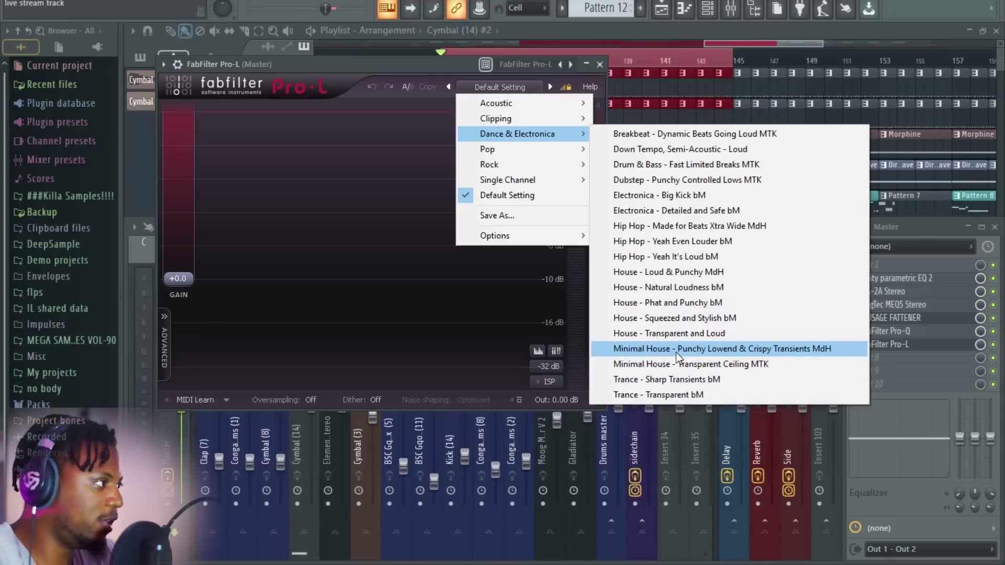
pyautogui.click(717, 347)
pyautogui.moveTo(342, 62); pyautogui.dragTo(311, 63)
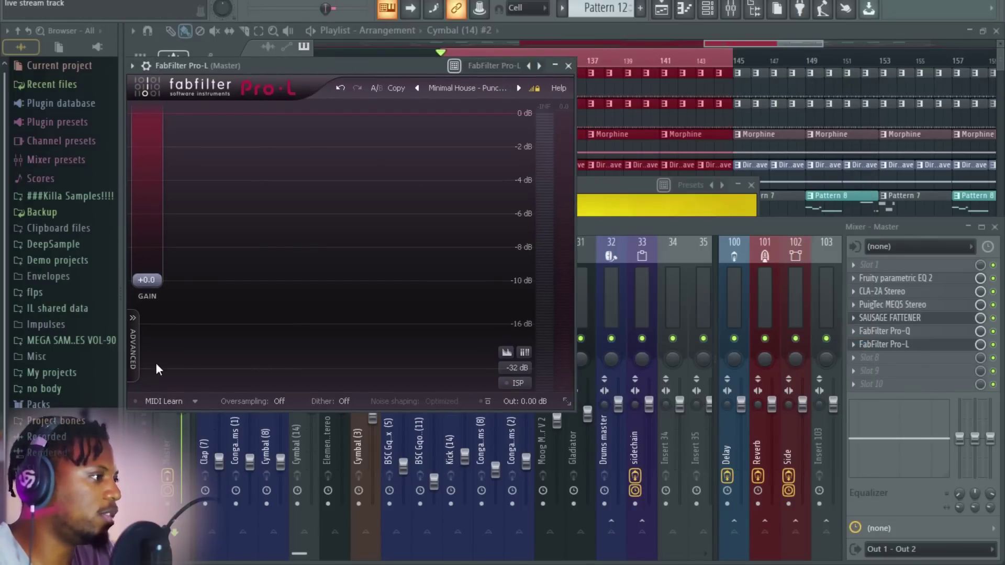
# Step: With Pro-L's advanced settings open and the song playing, raise its Gain to about +3 dB
pyautogui.click(134, 348)
pyautogui.press('space')
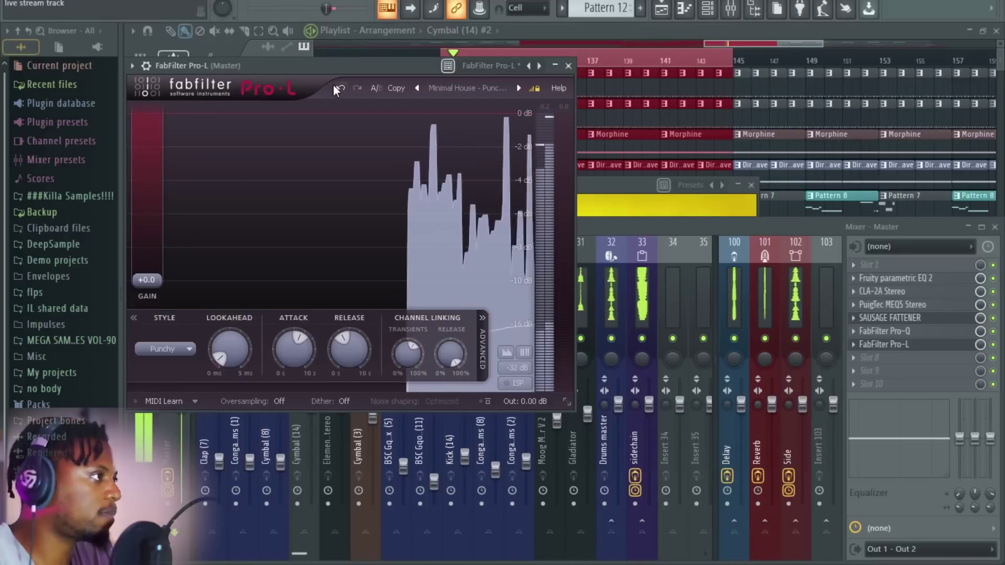
pyautogui.moveTo(324, 68); pyautogui.dragTo(452, 77)
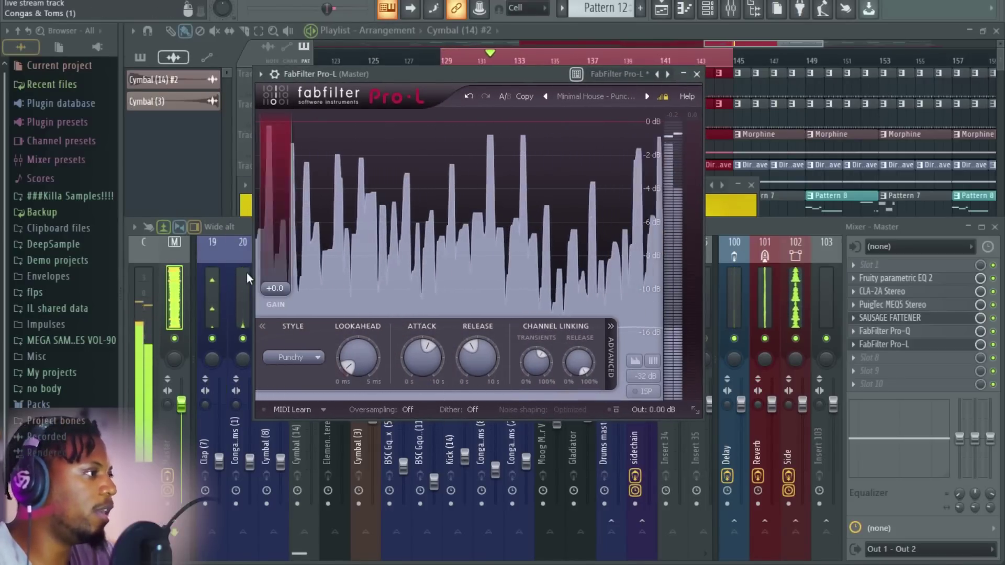
pyautogui.moveTo(280, 289)
pyautogui.moveTo(281, 290)
pyautogui.mouseDown()
pyautogui.moveTo(283, 259)
pyautogui.moveTo(276, 274)
pyautogui.mouseUp()
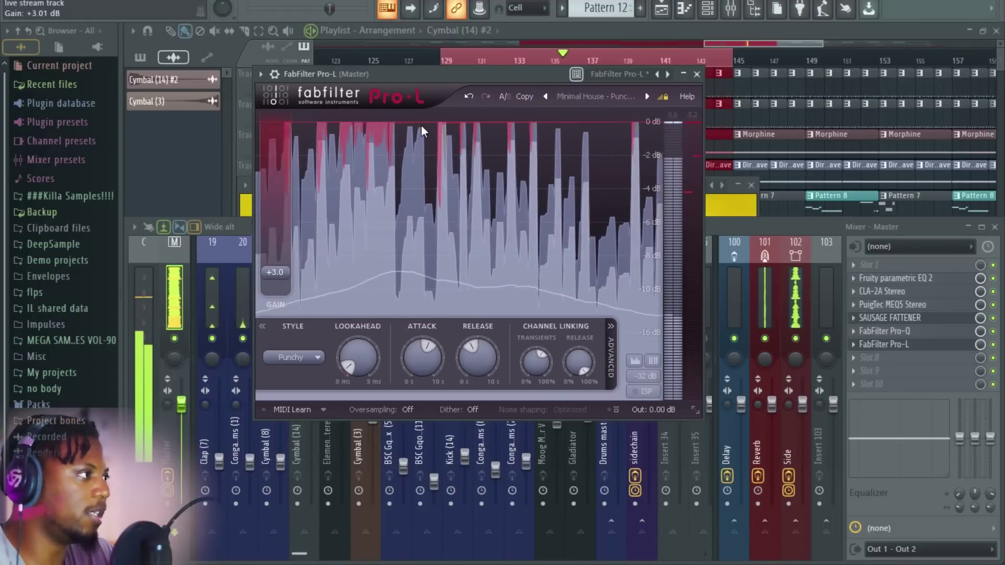
# Step: Fine-tune Pro-L's Gain to about +3.9 dB while listening to the song
pyautogui.moveTo(266, 289)
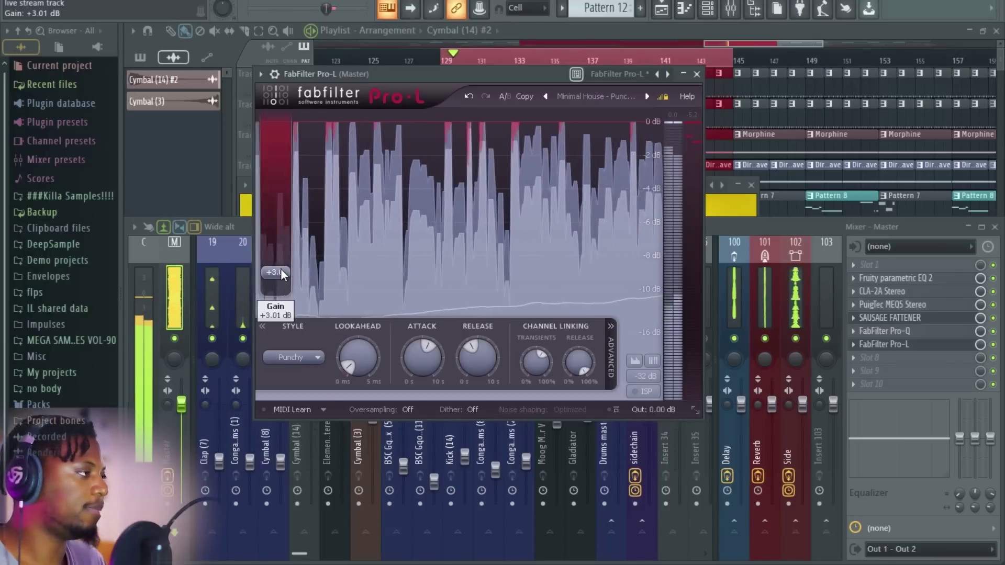
pyautogui.scroll(2, 279, 271)
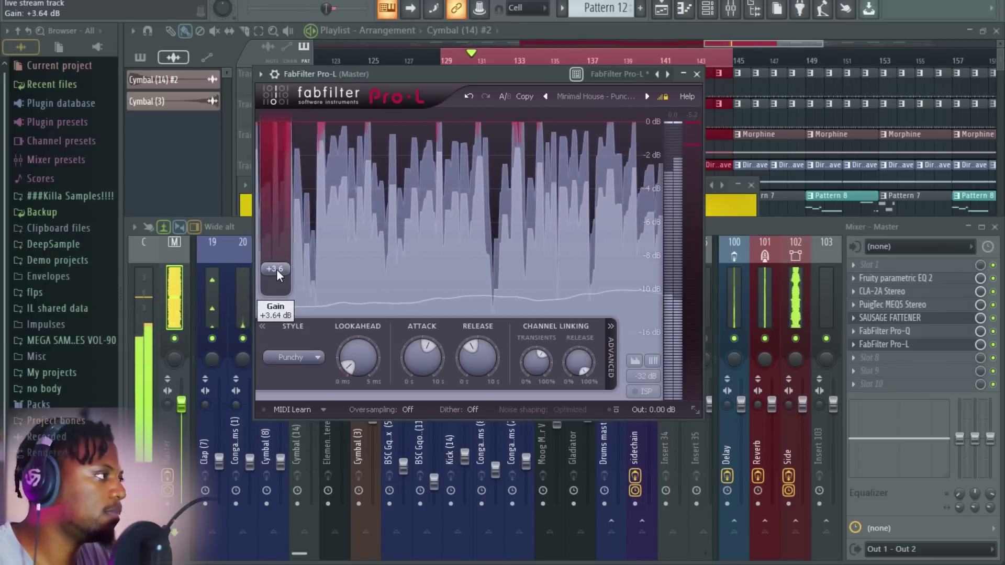
pyautogui.scroll(-1, 276, 269)
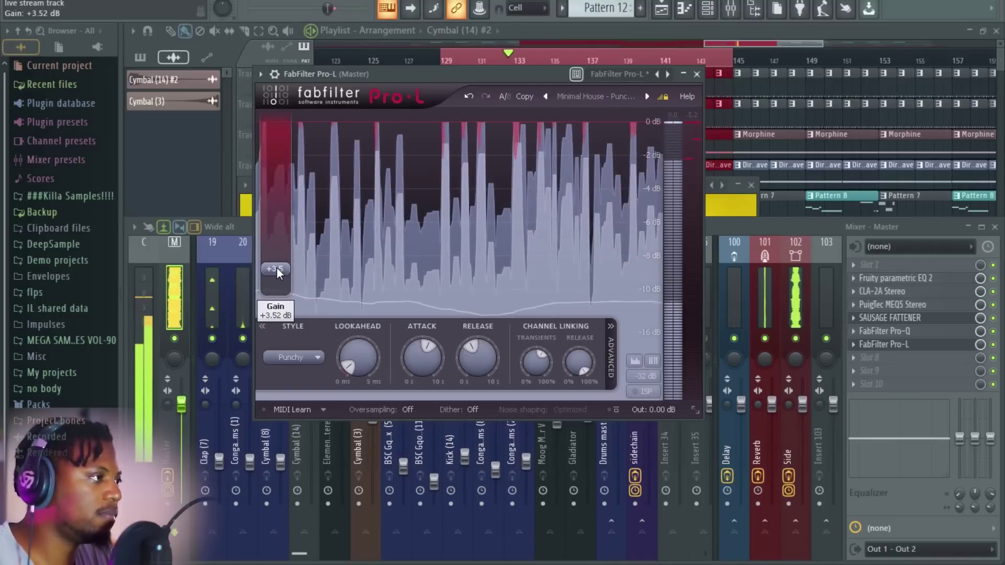
pyautogui.moveTo(277, 269); pyautogui.dragTo(277, 266)
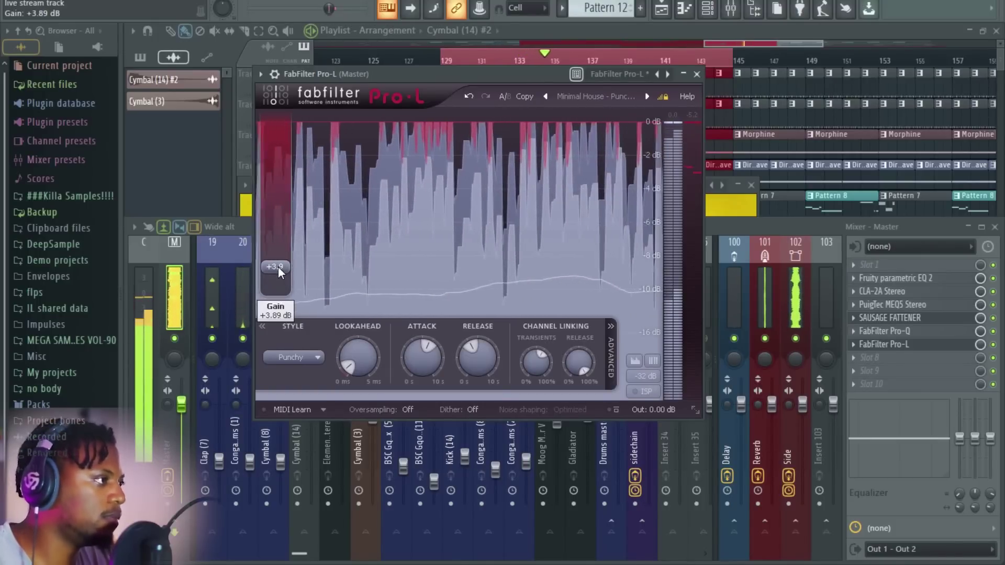
# Step: Bring the mixer to the front and play the song to check the Master track's level
pyautogui.click(174, 308)
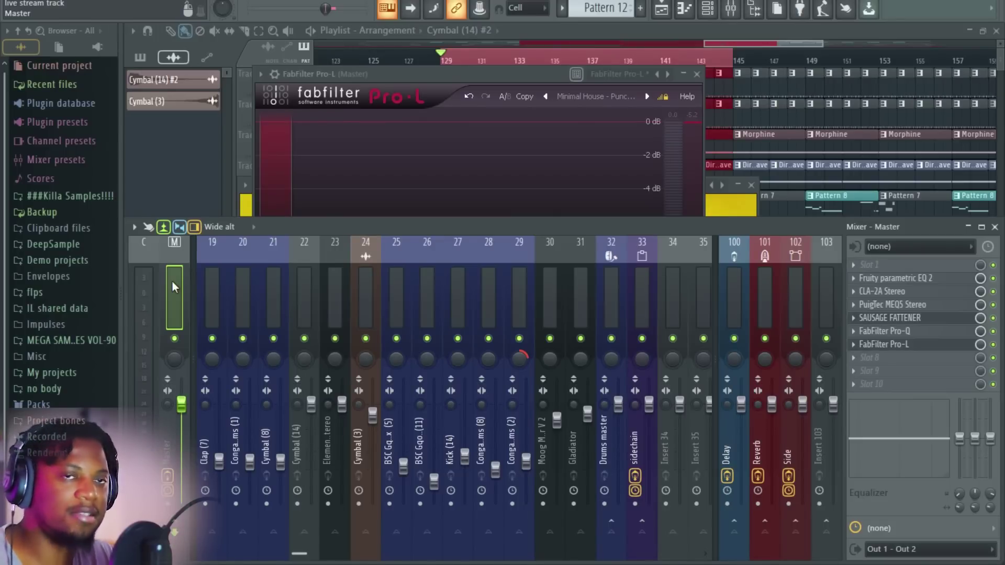
pyautogui.press('space')
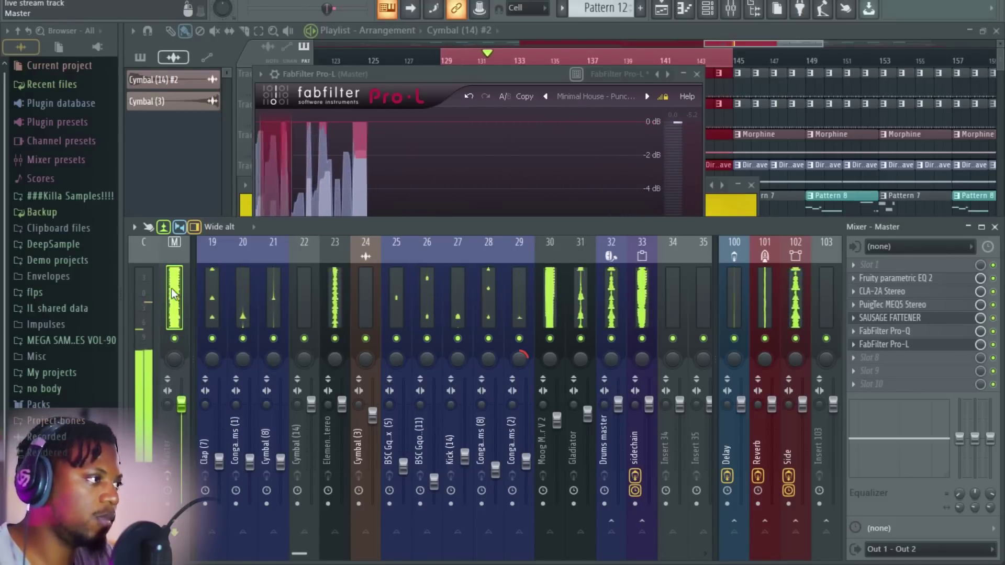
pyautogui.click(168, 477)
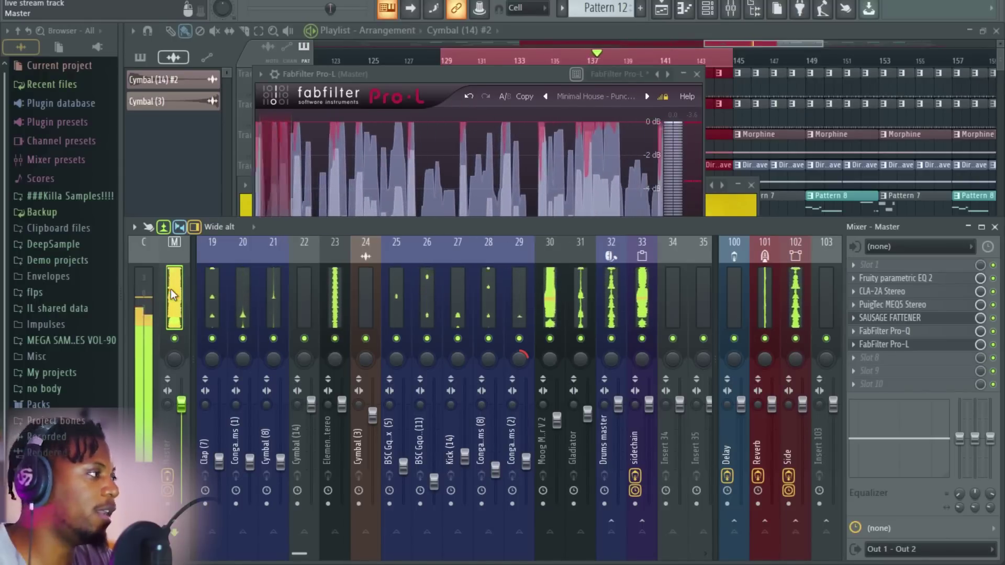
# Step: With the song playing, raise Pro-L's Lookahead to about 1.09 ms and increase its Transients channel linking slightly
pyautogui.hscroll(-6, 288, 295)
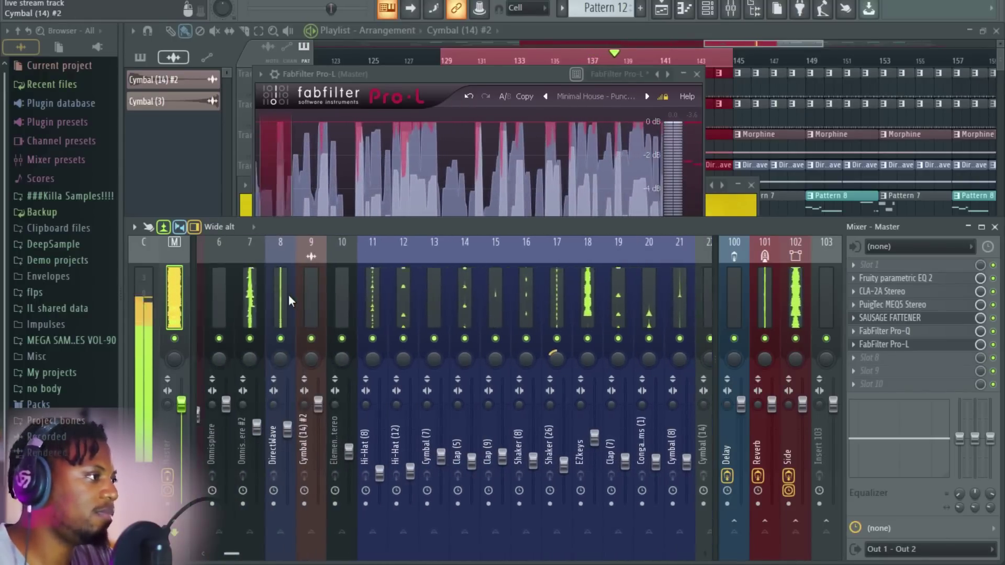
pyautogui.hscroll(-1, 288, 295)
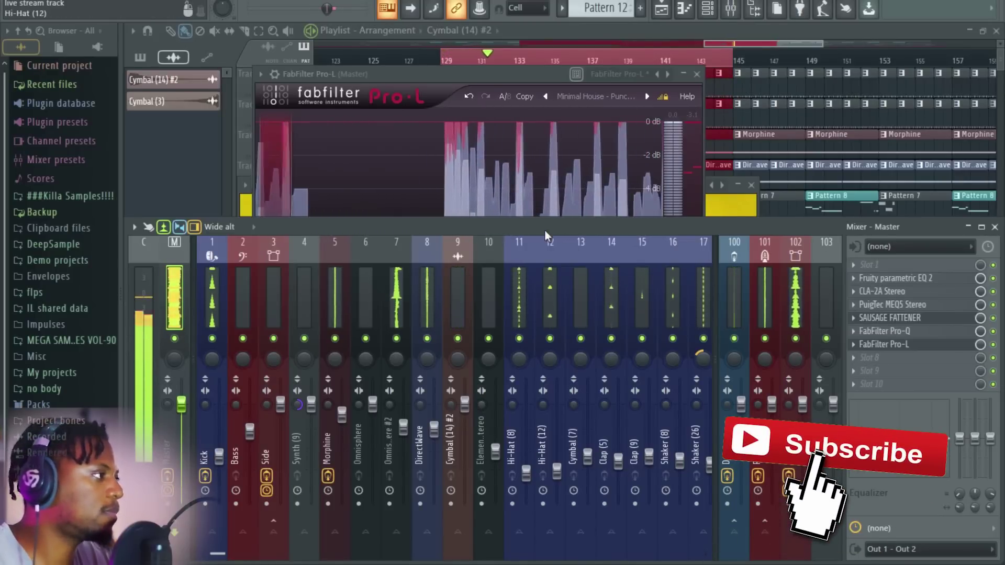
pyautogui.click(523, 75)
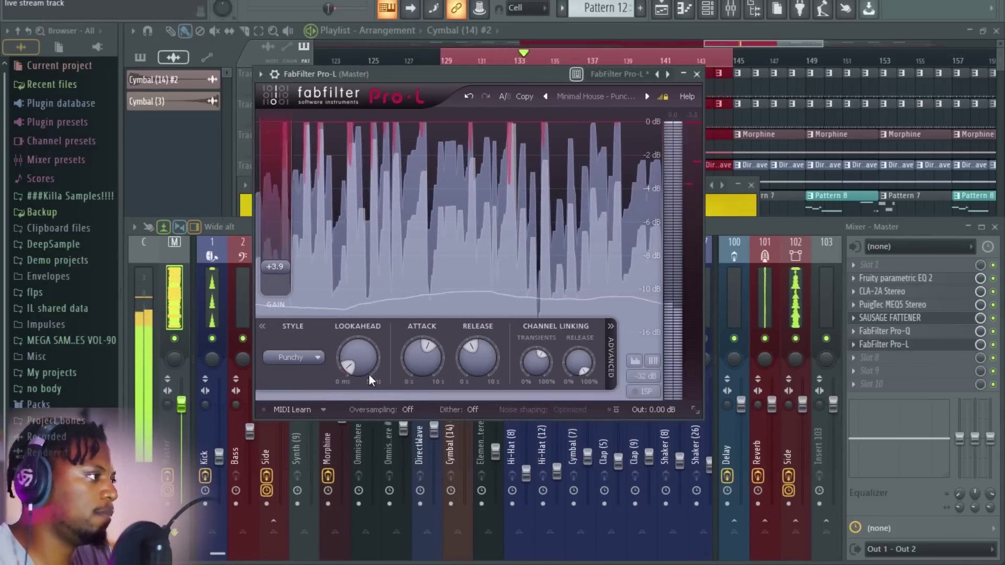
pyautogui.moveTo(364, 367); pyautogui.dragTo(356, 324)
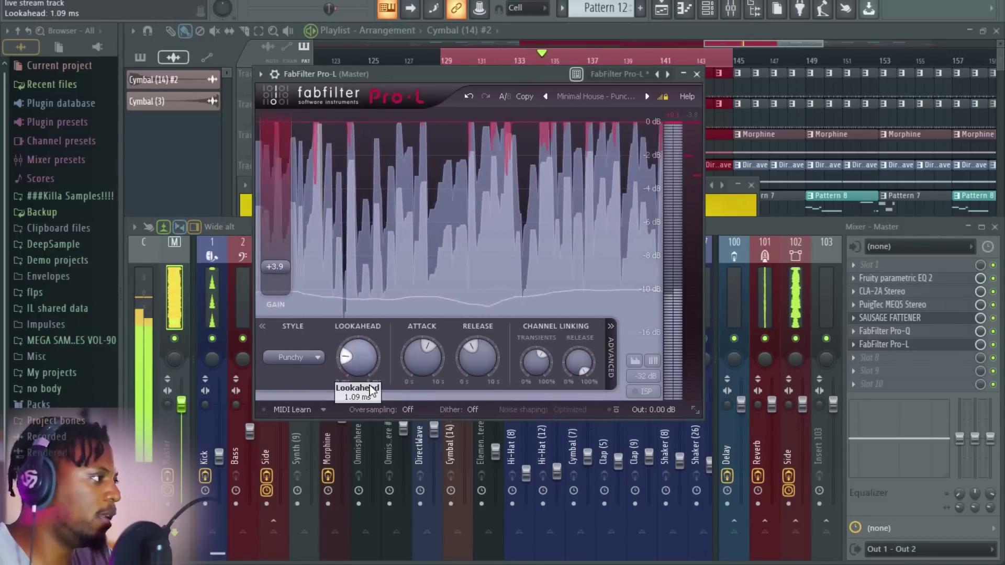
pyautogui.moveTo(551, 367); pyautogui.dragTo(537, 331)
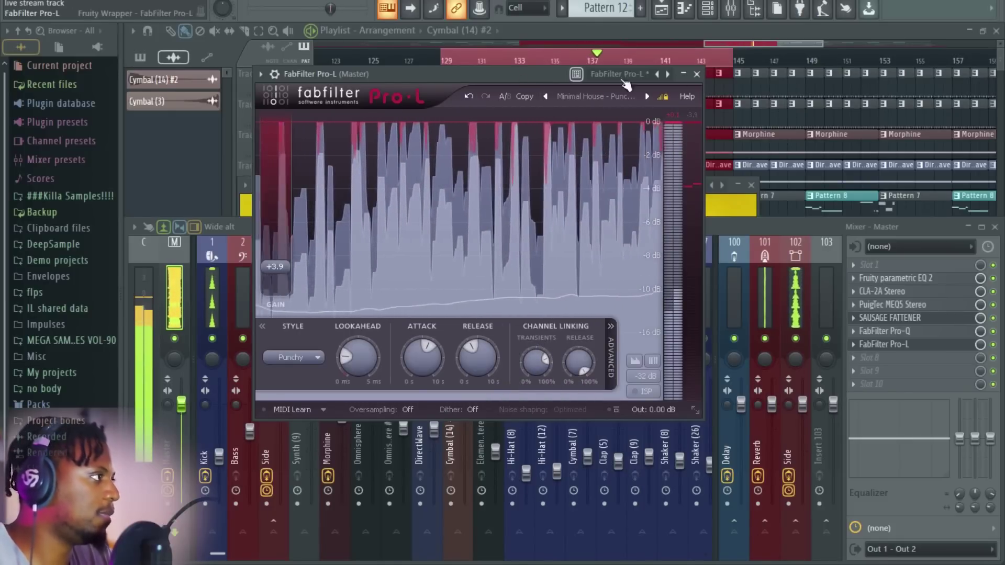
# Step: Close the FabFilter Pro-L window and stop the song's playback
pyautogui.click(697, 74)
pyautogui.press('space')
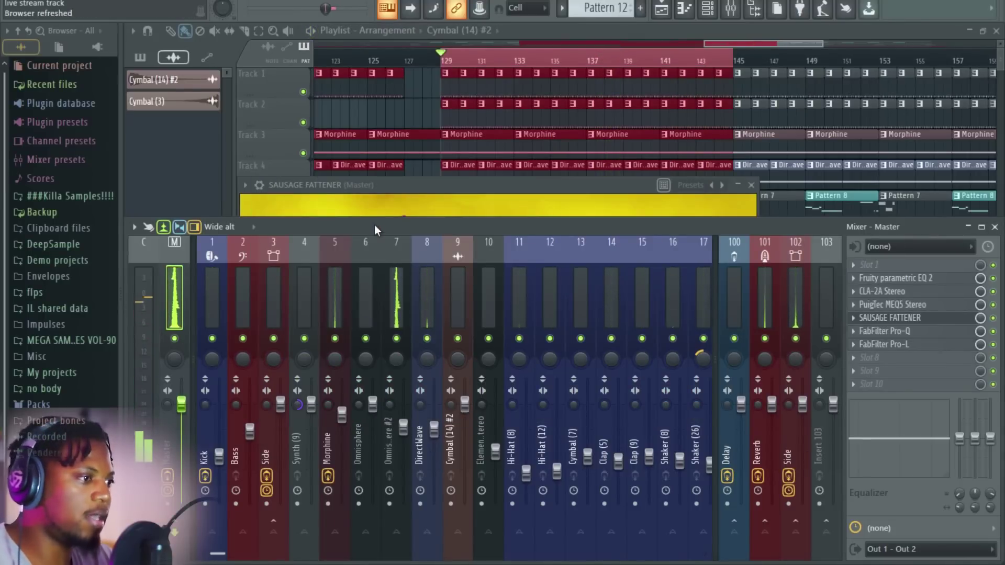